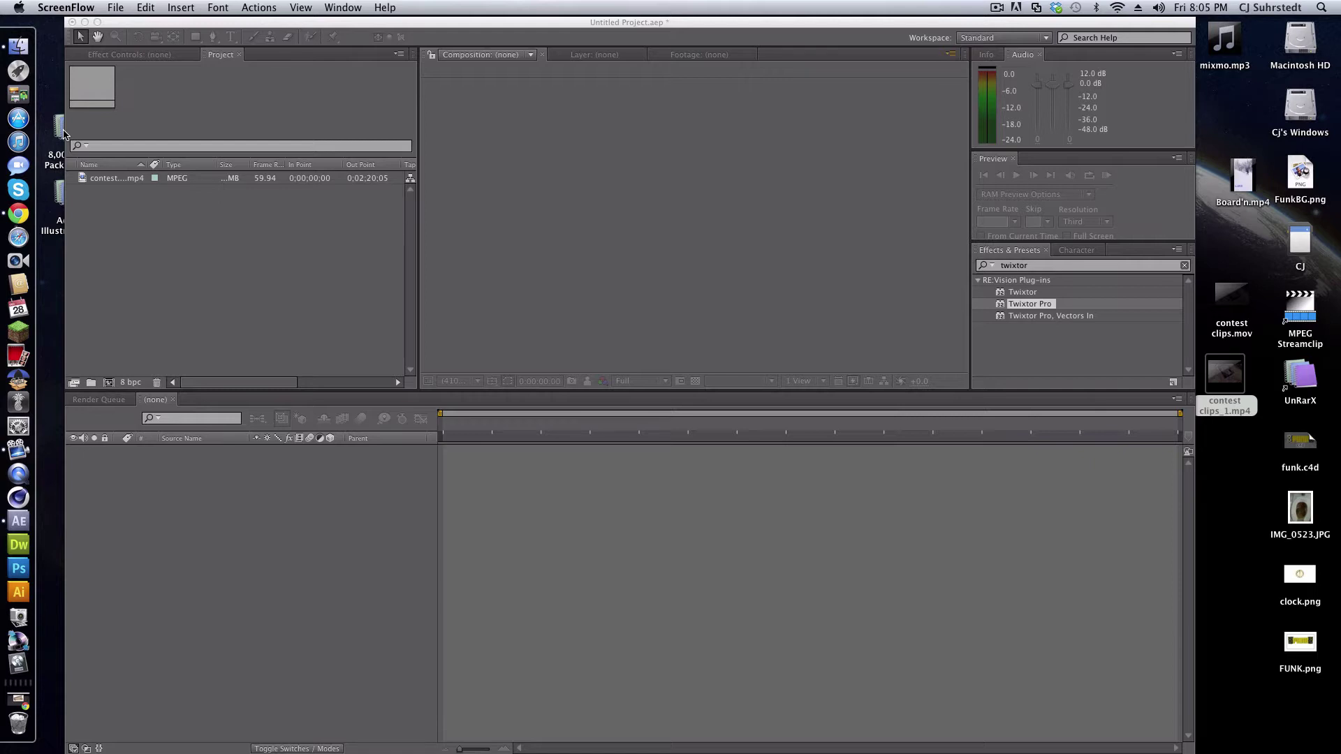
{"action": "left_click", "coordinate": [243, 51]}
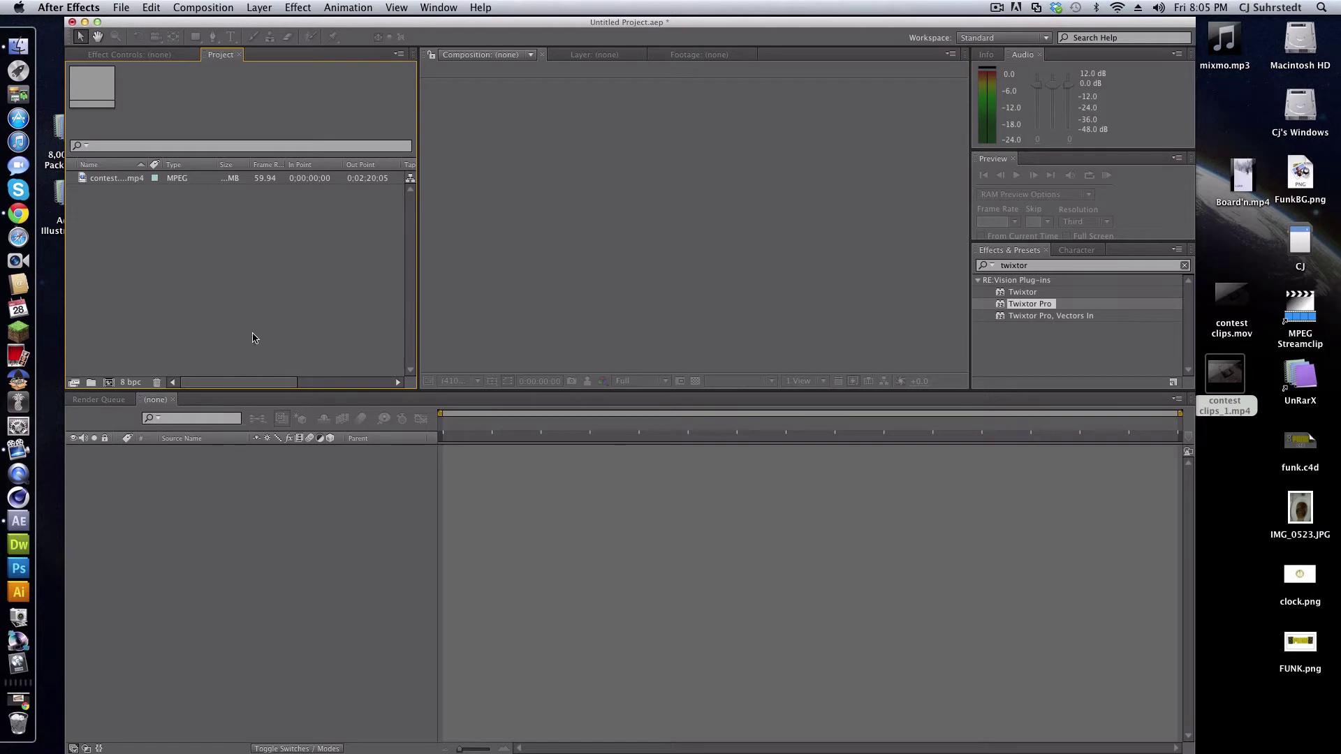
{"action": "left_click", "coordinate": [18, 46]}
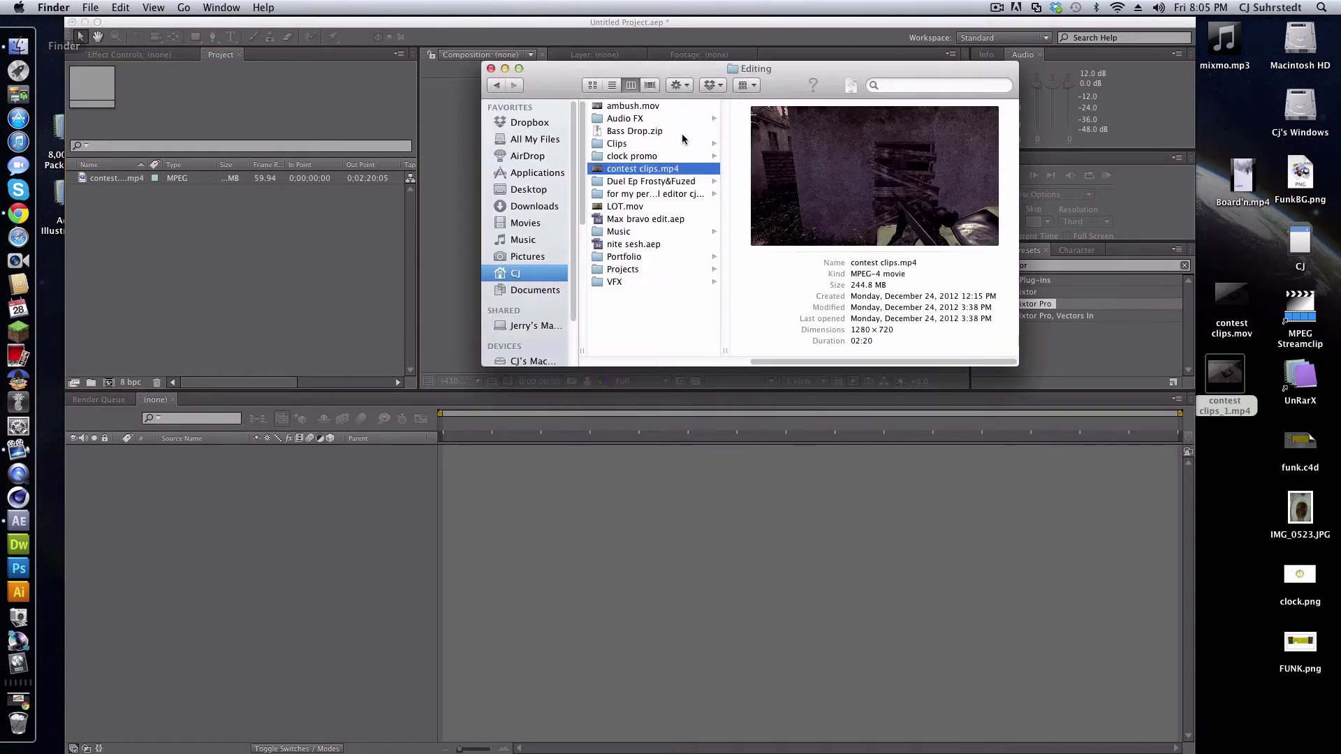
{"action": "left_click", "coordinate": [491, 67]}
- Create a new 1280 x 720 composition at 59.94 frames per second with a duration of 0;02;20;05
{"action": "left_click", "coordinate": [123, 179]}
{"action": "left_click", "coordinate": [98, 178]}
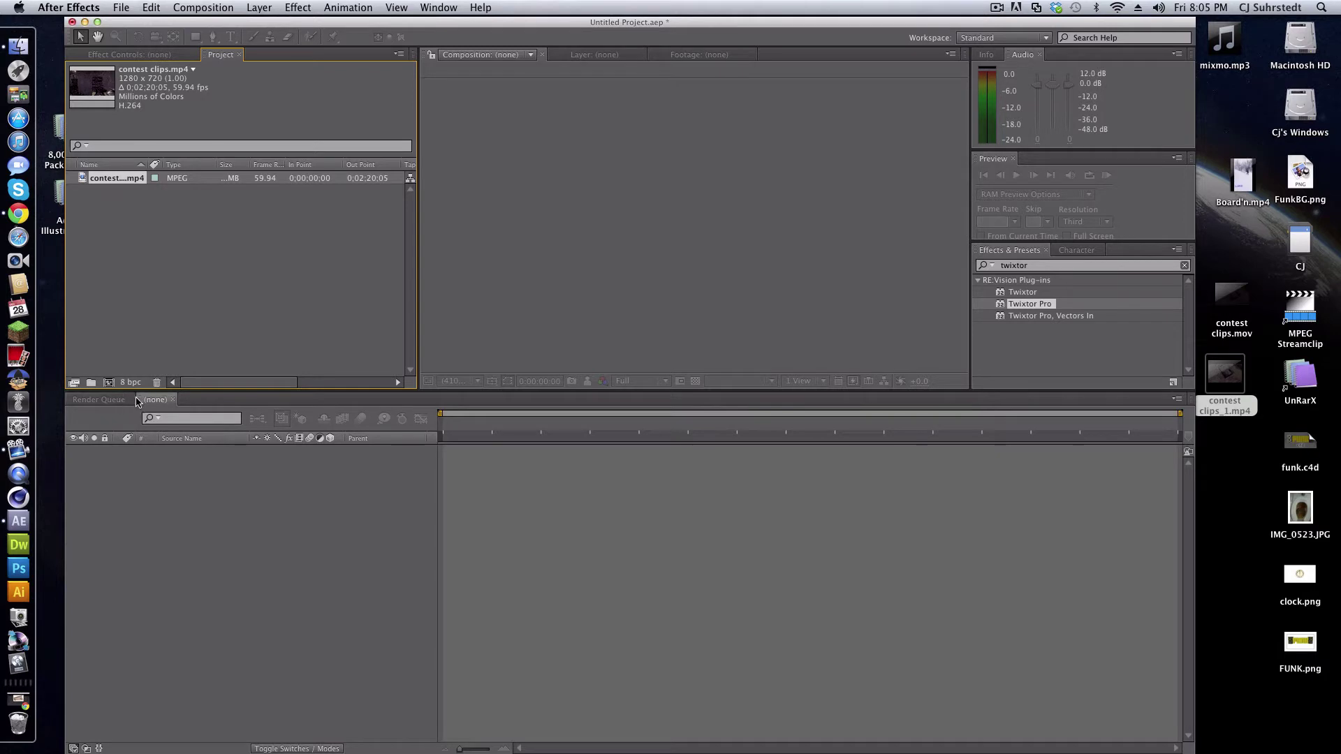
{"action": "left_click", "coordinate": [231, 8]}
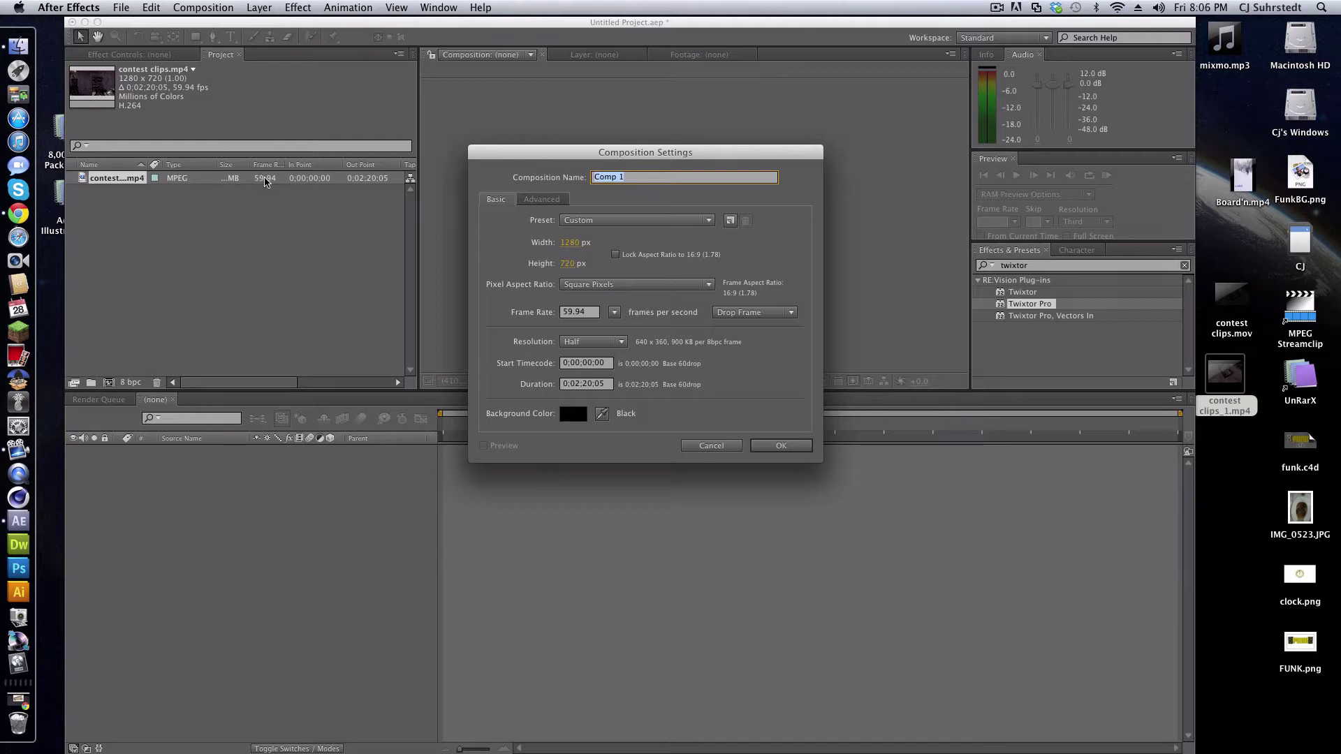
{"action": "left_click", "coordinate": [774, 446]}
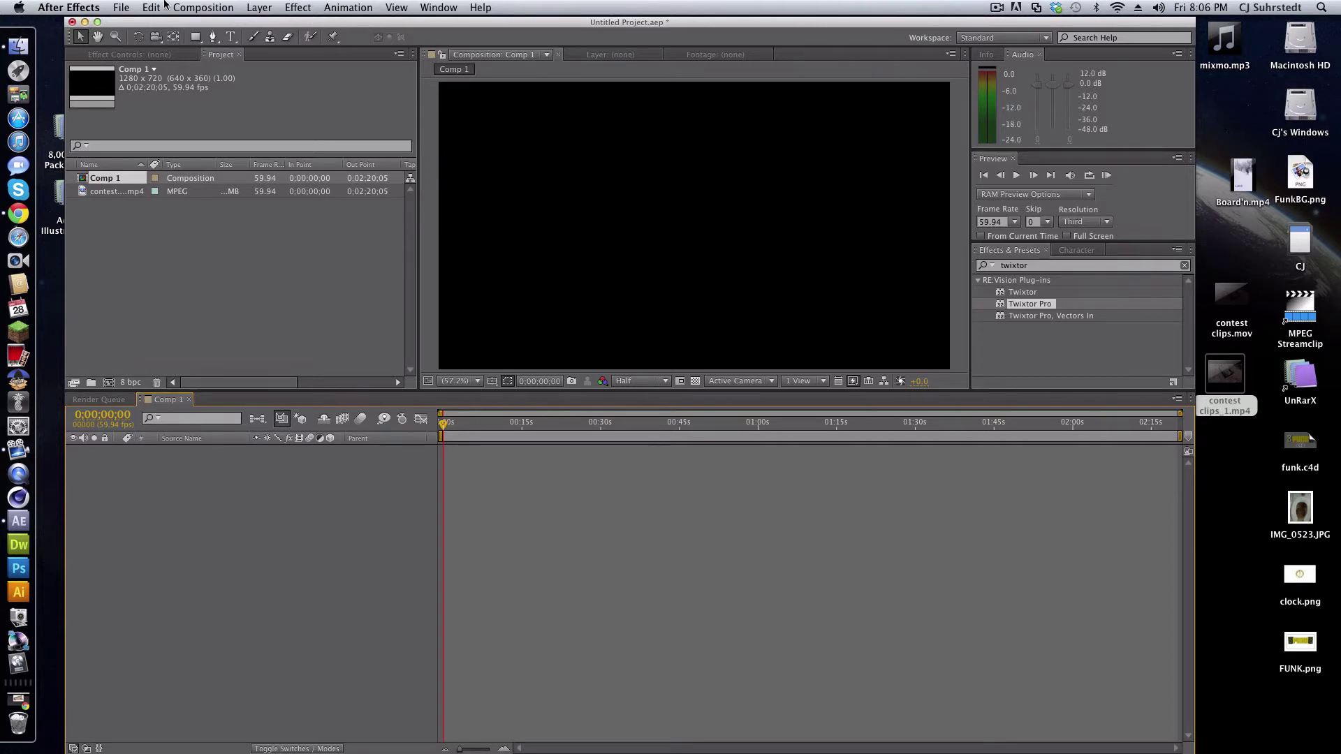
- Rename the new composition as edit
{"action": "left_click", "coordinate": [203, 7]}
{"action": "left_click", "coordinate": [213, 46]}
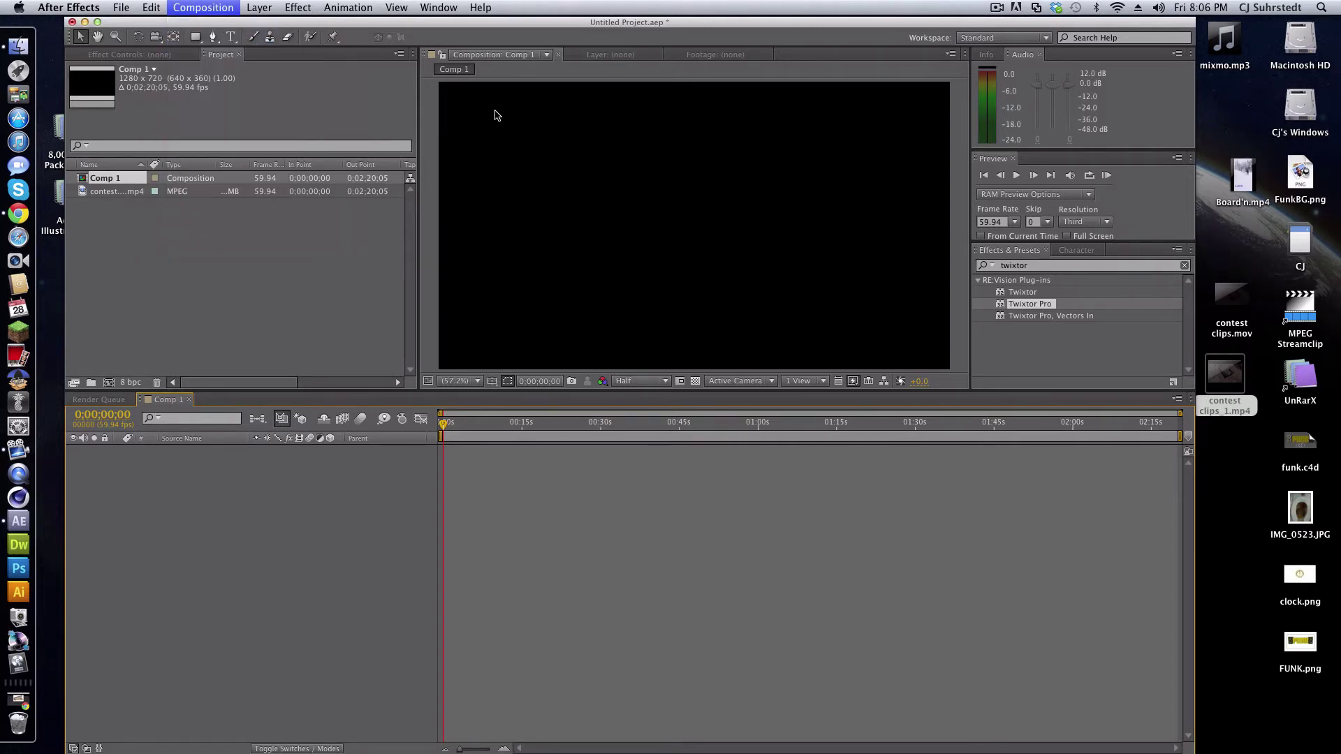
{"action": "type", "text": "e"}
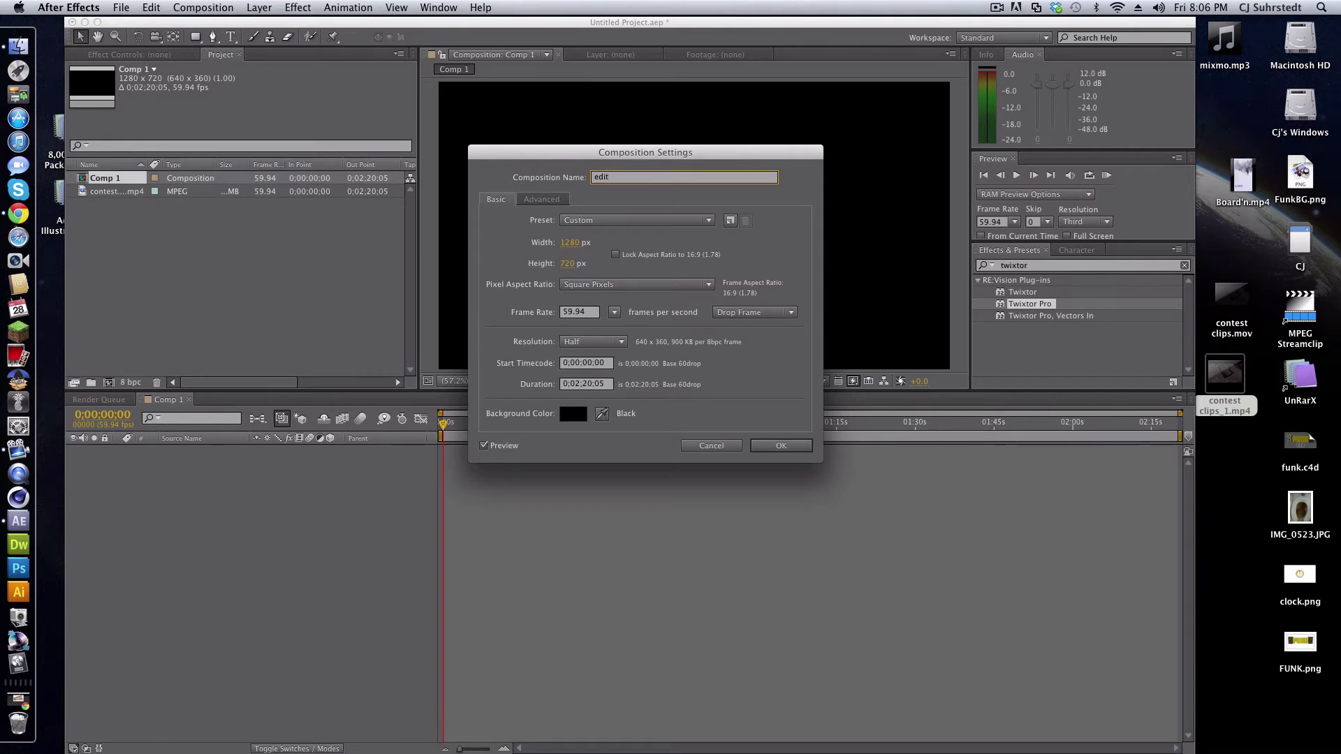
{"action": "type", "text": "dit"}
{"action": "key", "text": "Return"}
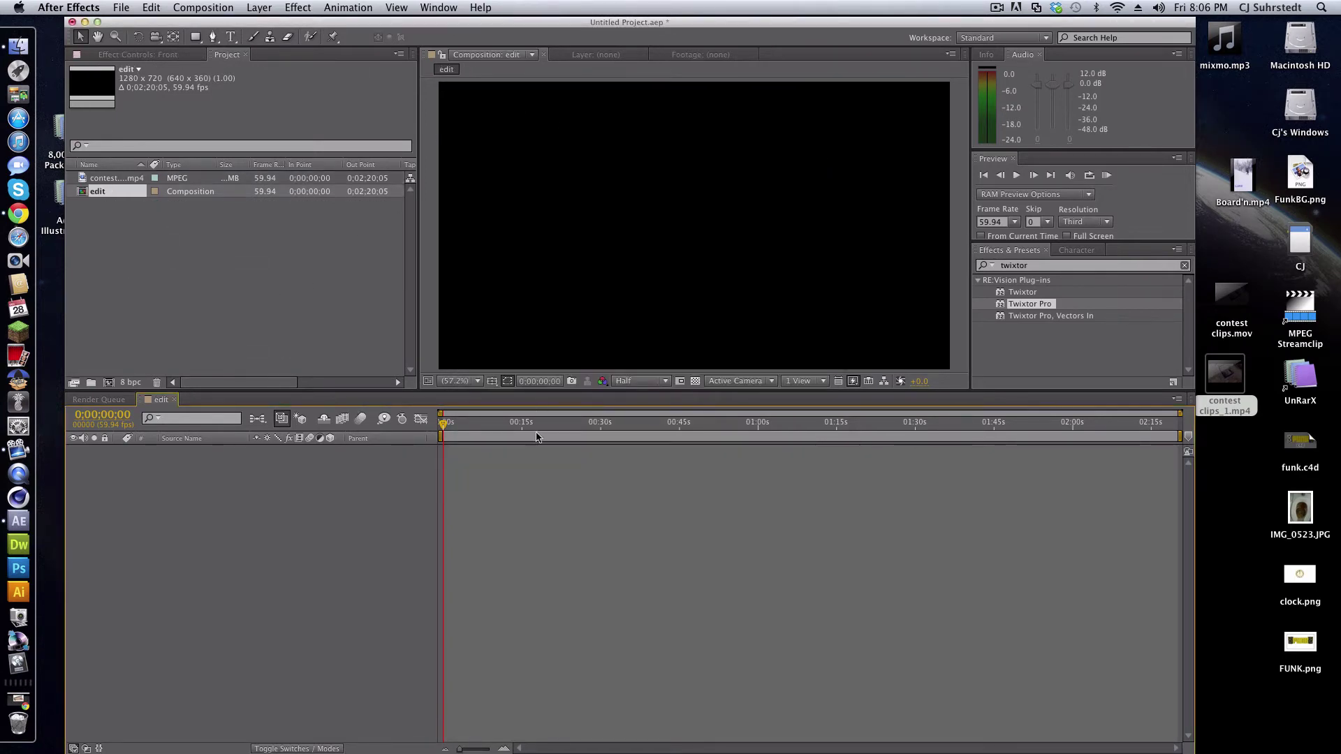
- Create a separate composition from the contest clips.mp4 footage
{"action": "left_click", "coordinate": [107, 179]}
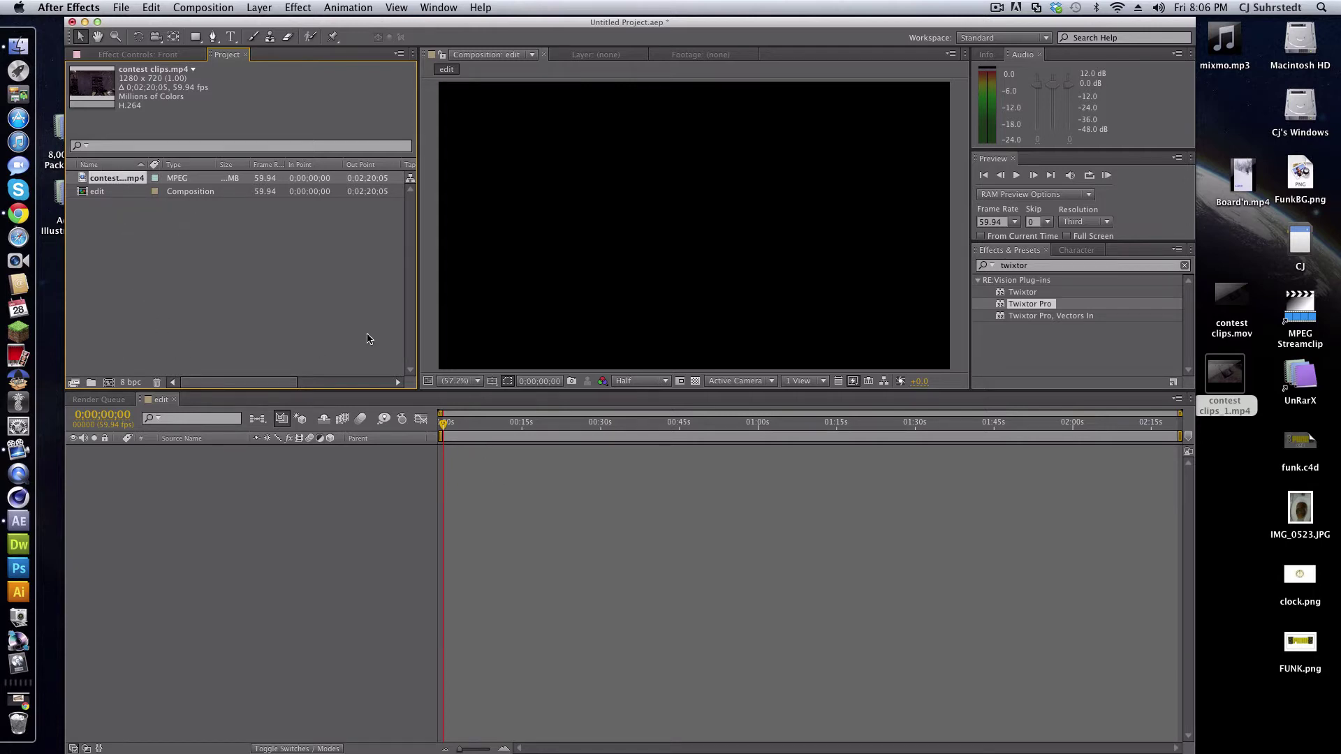
{"action": "mouse_move", "coordinate": [102, 177]}
{"action": "left_mouse_down"}
{"action": "mouse_move", "coordinate": [129, 234]}
{"action": "mouse_move", "coordinate": [130, 353]}
{"action": "mouse_move", "coordinate": [98, 381]}
{"action": "mouse_move", "coordinate": [117, 347]}
{"action": "mouse_move", "coordinate": [127, 184]}
{"action": "mouse_move", "coordinate": [132, 348]}
{"action": "mouse_move", "coordinate": [136, 180]}
{"action": "mouse_move", "coordinate": [111, 170]}
{"action": "left_mouse_up"}
{"action": "left_click", "coordinate": [110, 383]}
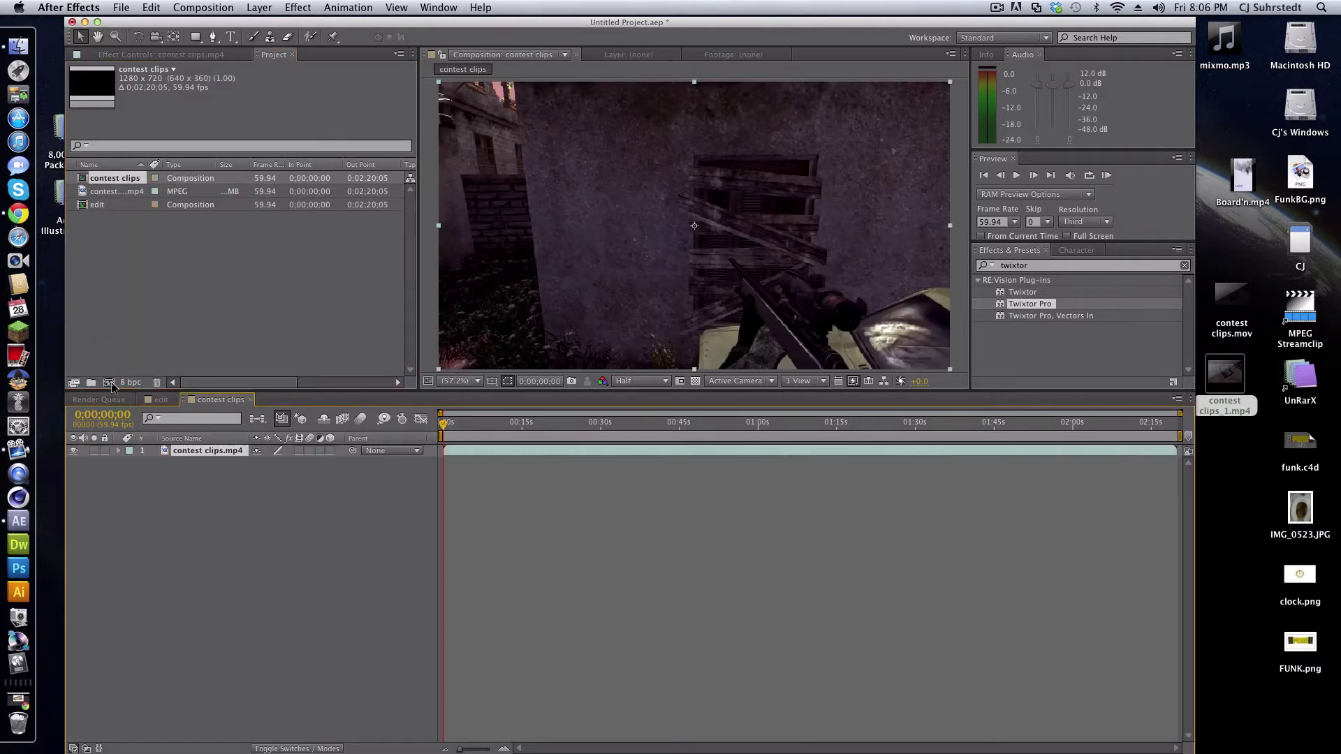
- Find the start of the wanted gameplay moment and trim the contest clips.mp4 layer's in point to 0;00;10;39
{"action": "left_click", "coordinate": [476, 424]}
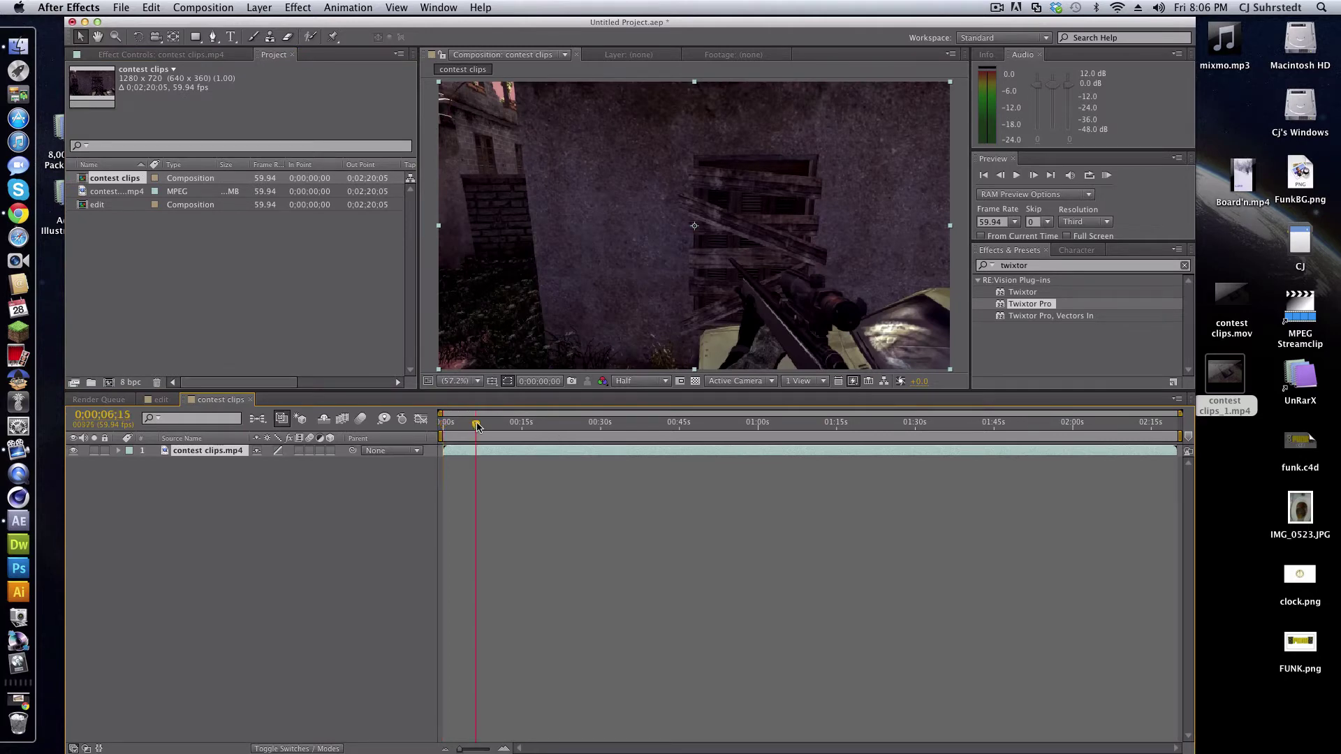
{"action": "left_click", "coordinate": [487, 423]}
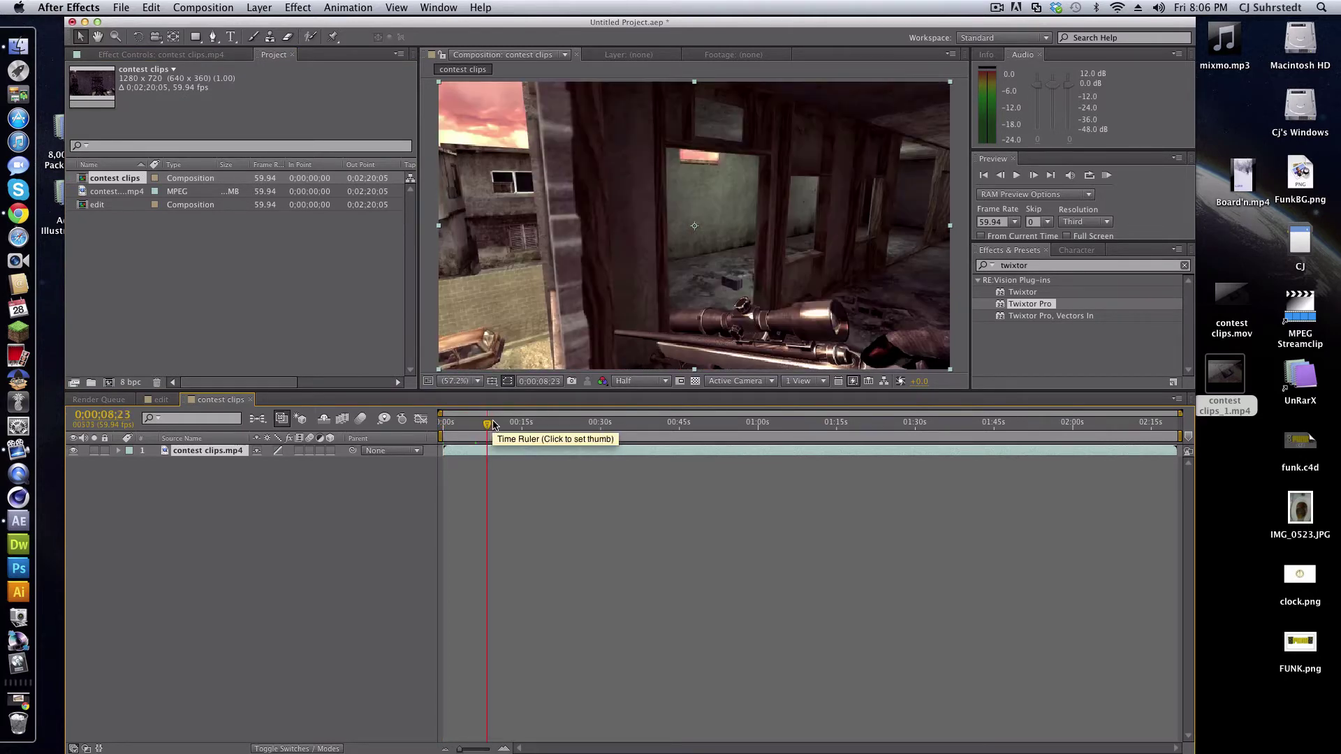
{"action": "left_click", "coordinate": [494, 423]}
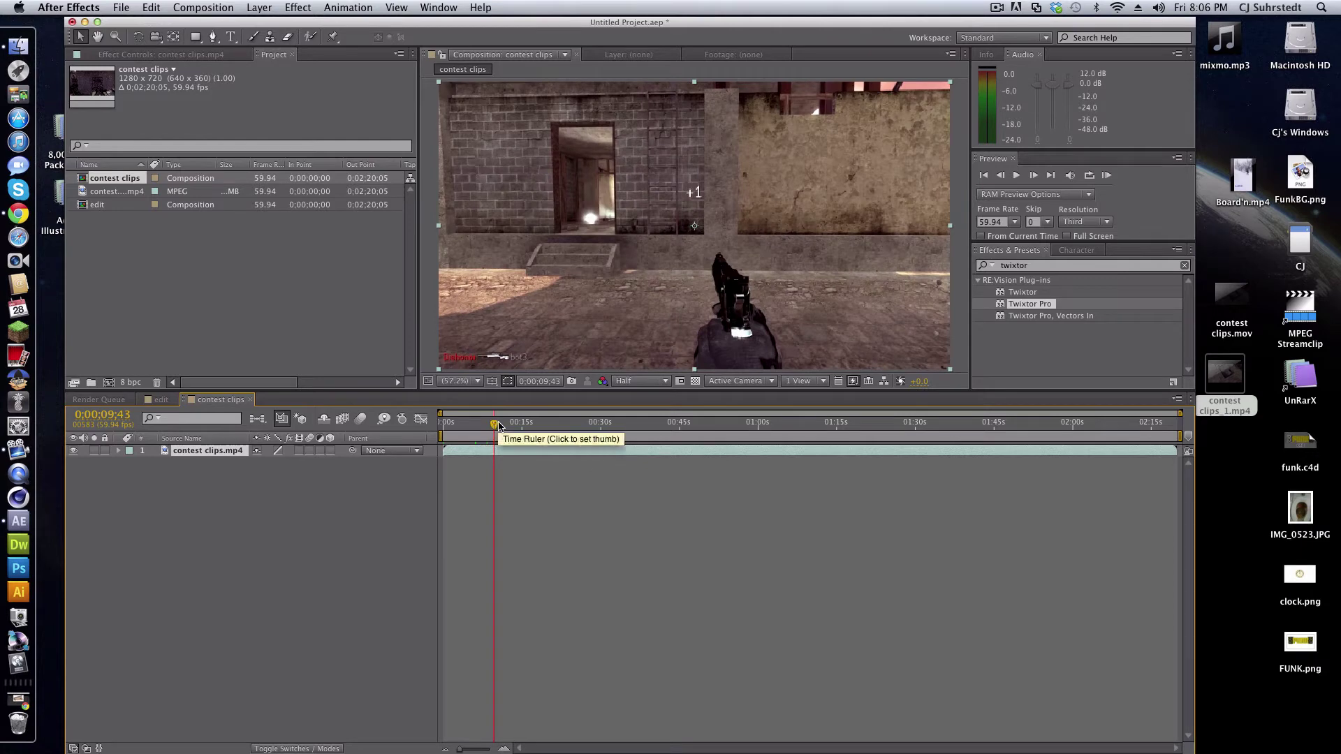
{"action": "left_click", "coordinate": [499, 423]}
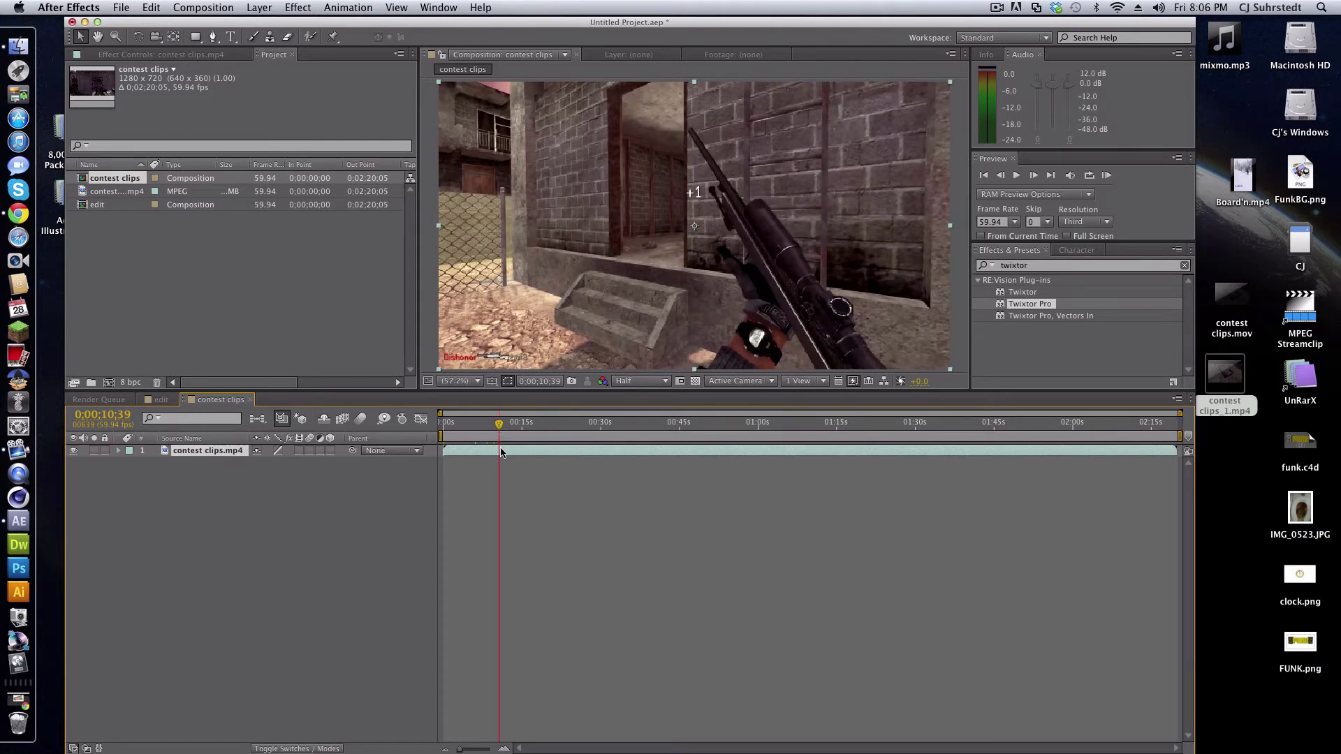
{"action": "key", "text": "alt+bracketleft"}
- Trim the contest clips.mp4 layer's out point to 0;00;15;50 and move the trimmed segment near the start of the timeline
{"action": "left_click_drag", "start_coordinate": [525, 421], "coordinate": [527, 424]}
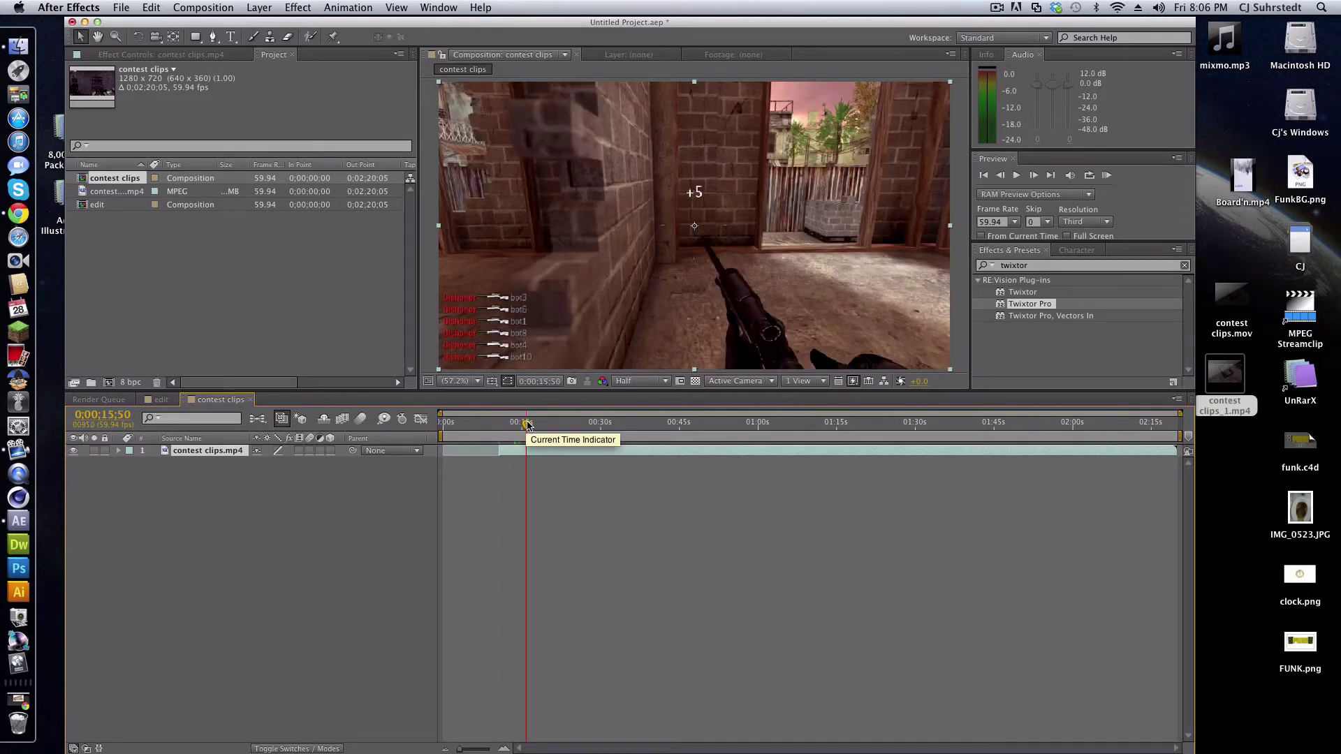
{"action": "key", "text": "alt+bracketright"}
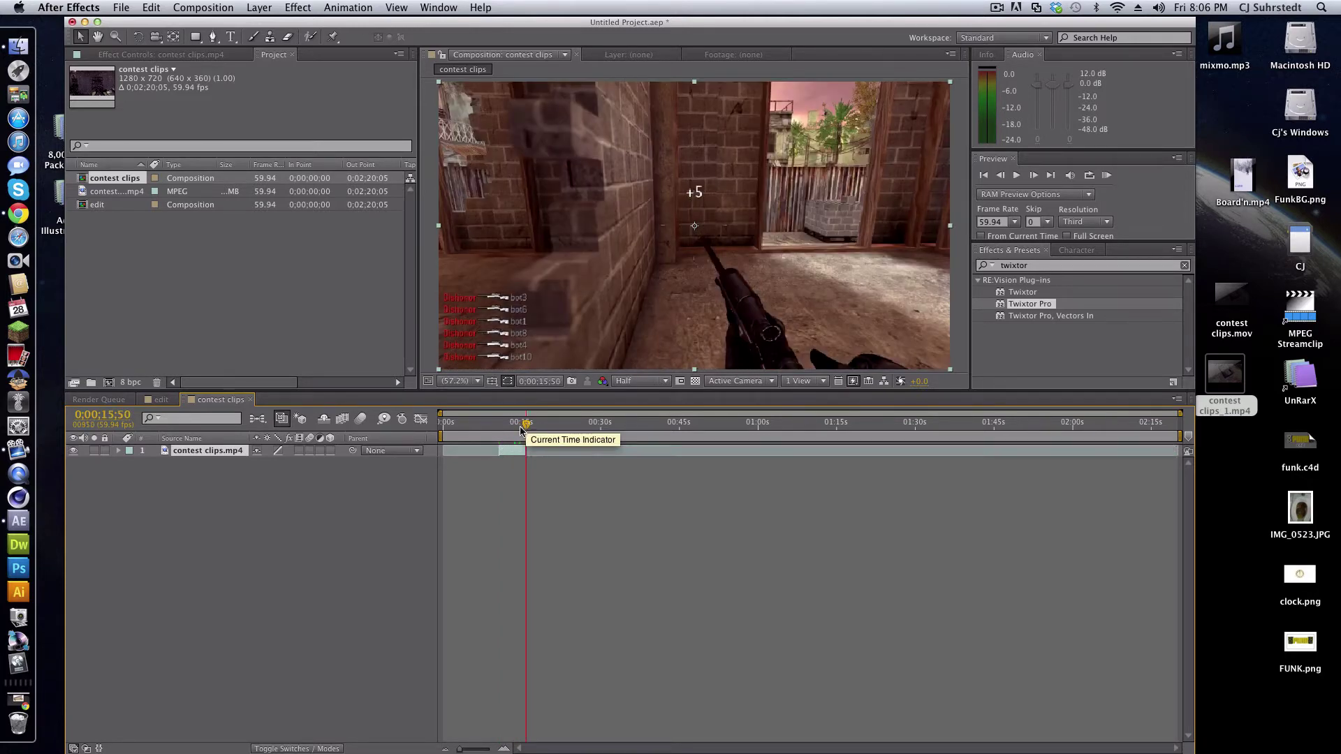
{"action": "left_click_drag", "start_coordinate": [513, 452], "coordinate": [463, 452]}
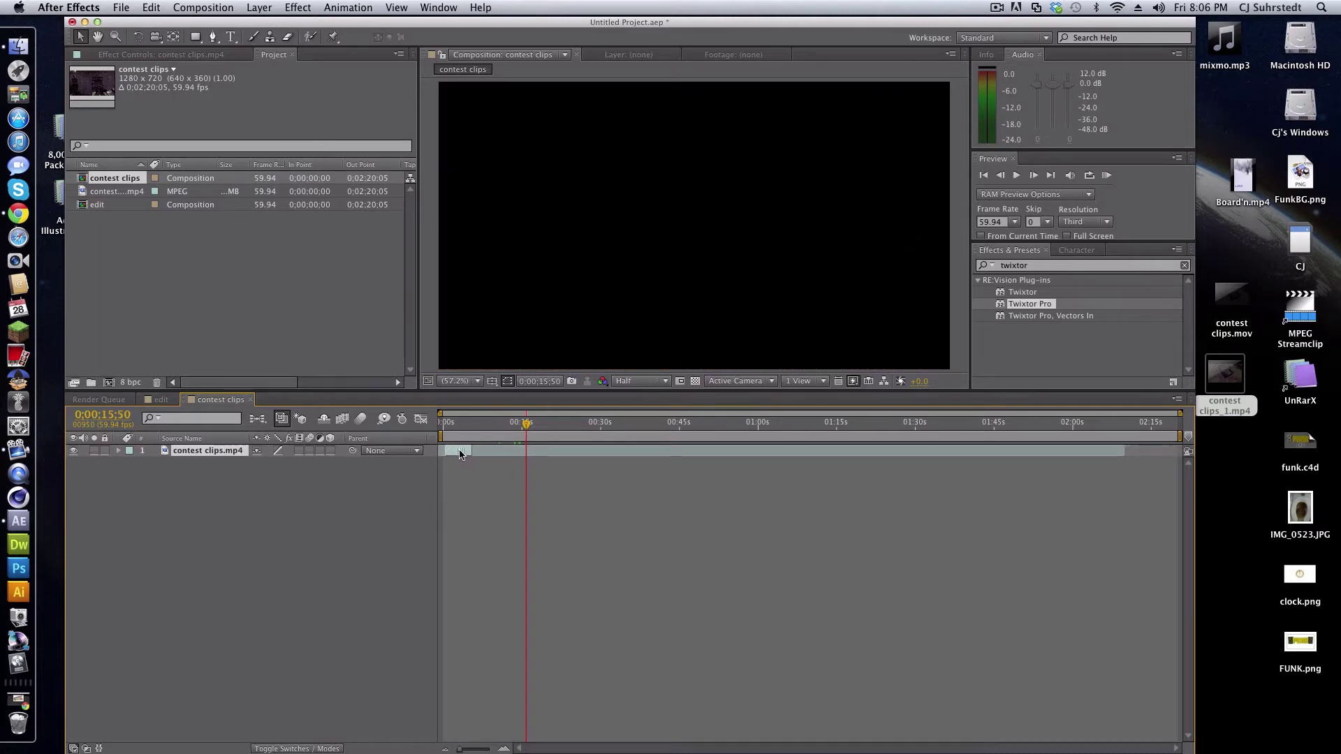
- Shorten the work area to about 45 seconds and set the contest clips composition's duration to 0;00;20;05
{"action": "left_click_drag", "start_coordinate": [526, 423], "coordinate": [738, 426]}
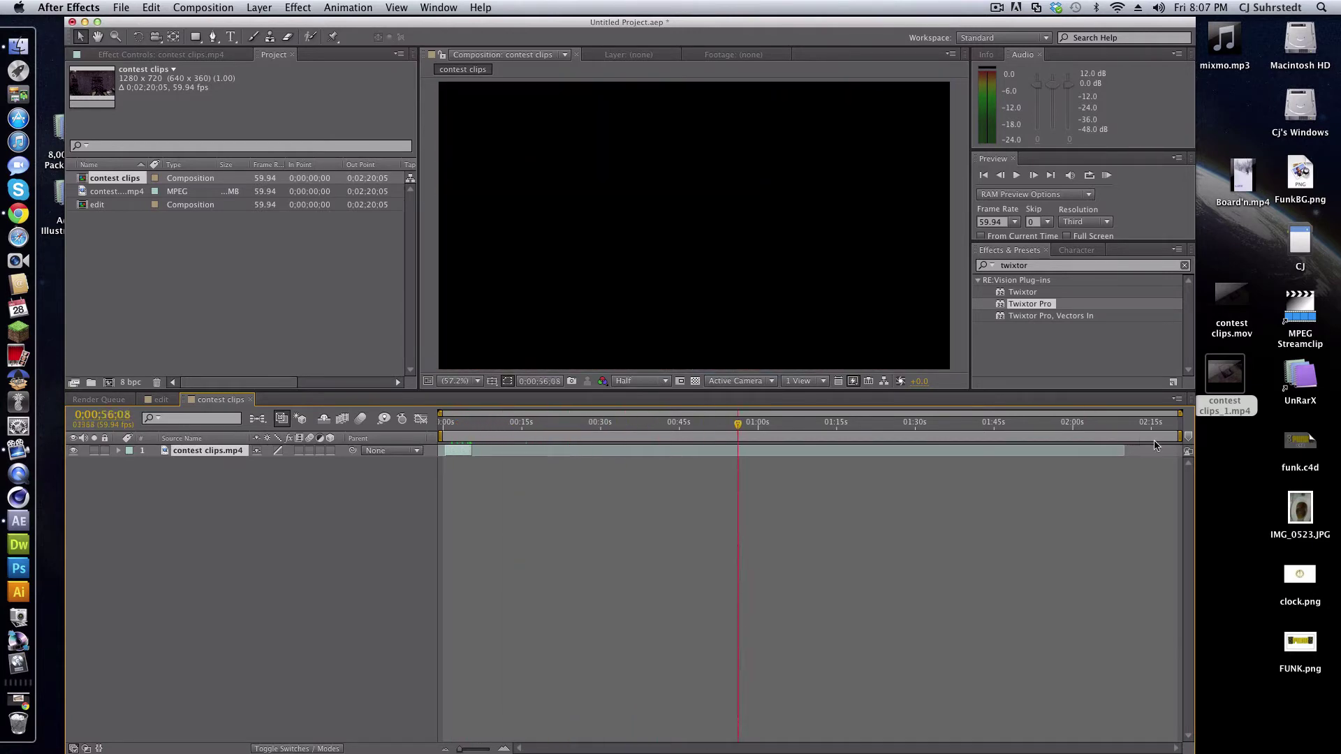
{"action": "left_click_drag", "start_coordinate": [1167, 434], "coordinate": [682, 438]}
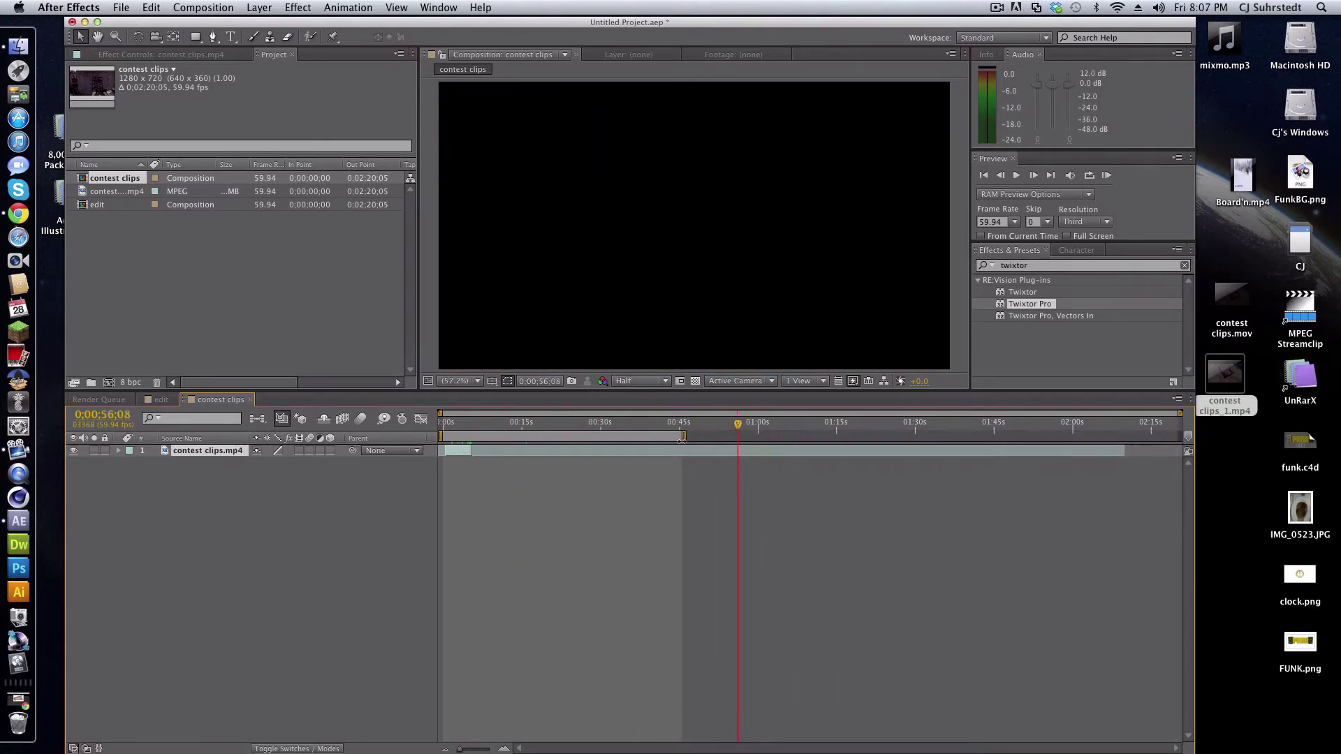
{"action": "left_click", "coordinate": [209, 8]}
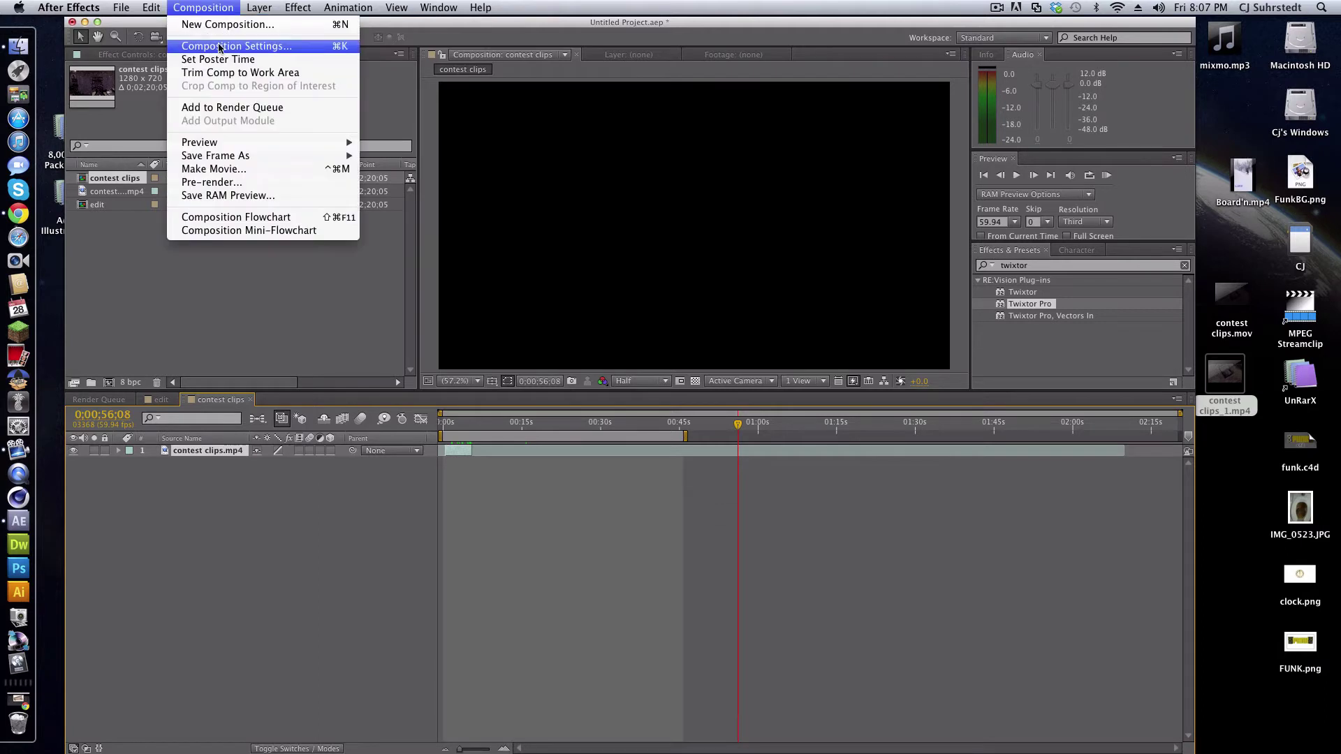
{"action": "left_click", "coordinate": [220, 47]}
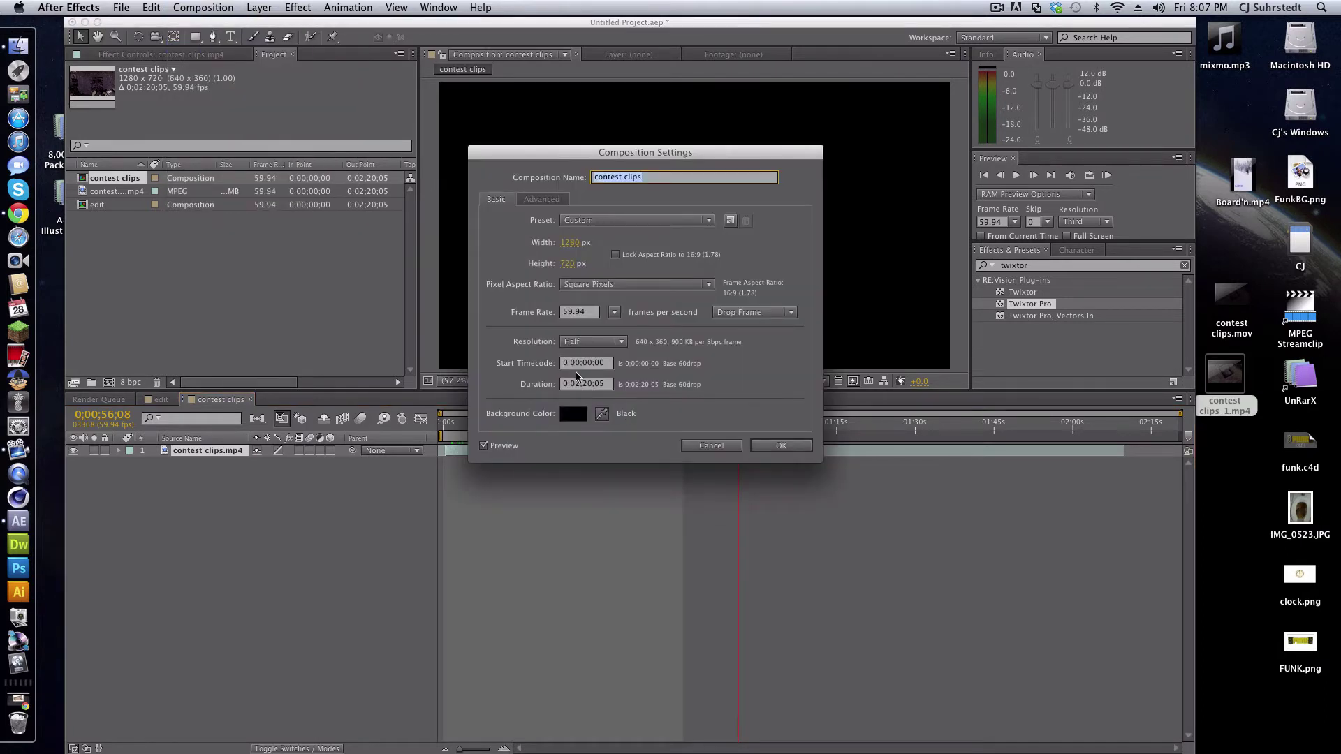
{"action": "left_click", "coordinate": [580, 384]}
{"action": "key", "text": "BackSpace"}
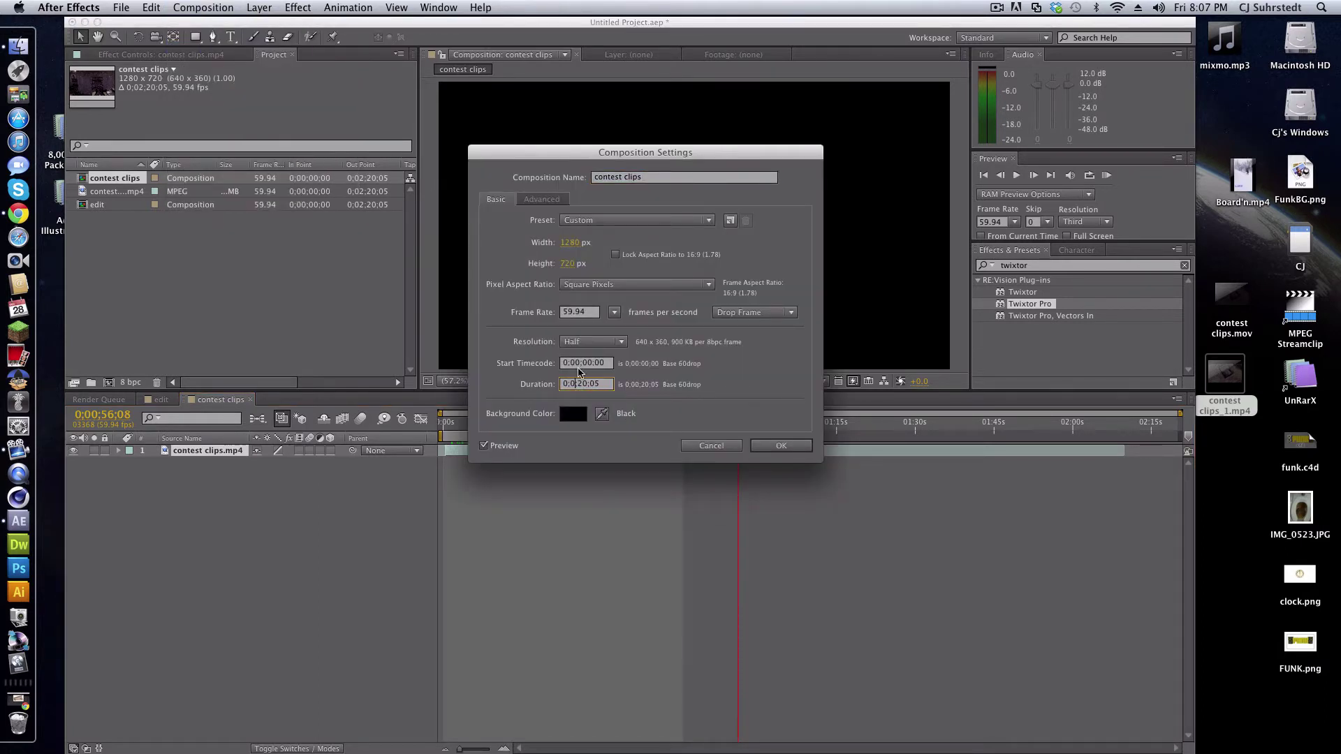
{"action": "key", "text": "Return"}
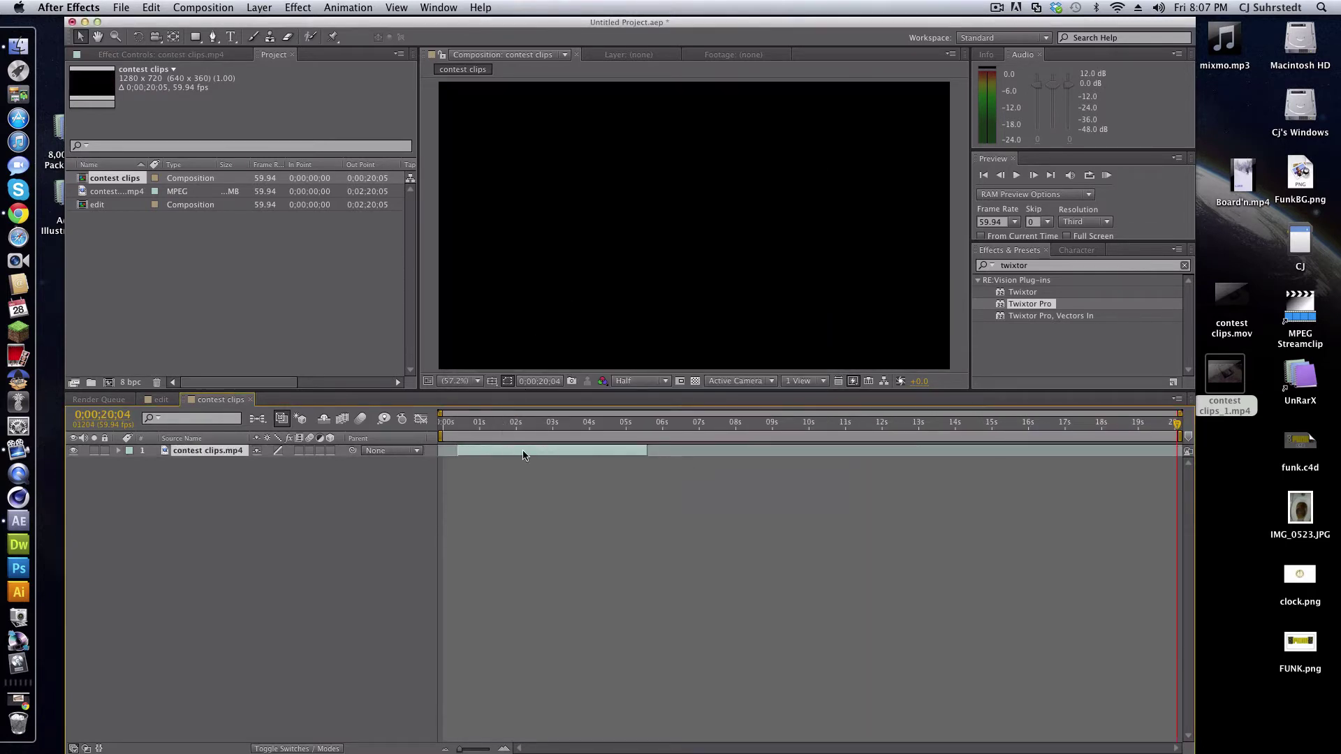
- Apply the Twixtor Pro effect to the contest clips.mp4 layer and set its input frame rate to 59.94
{"action": "left_click", "coordinate": [1034, 276]}
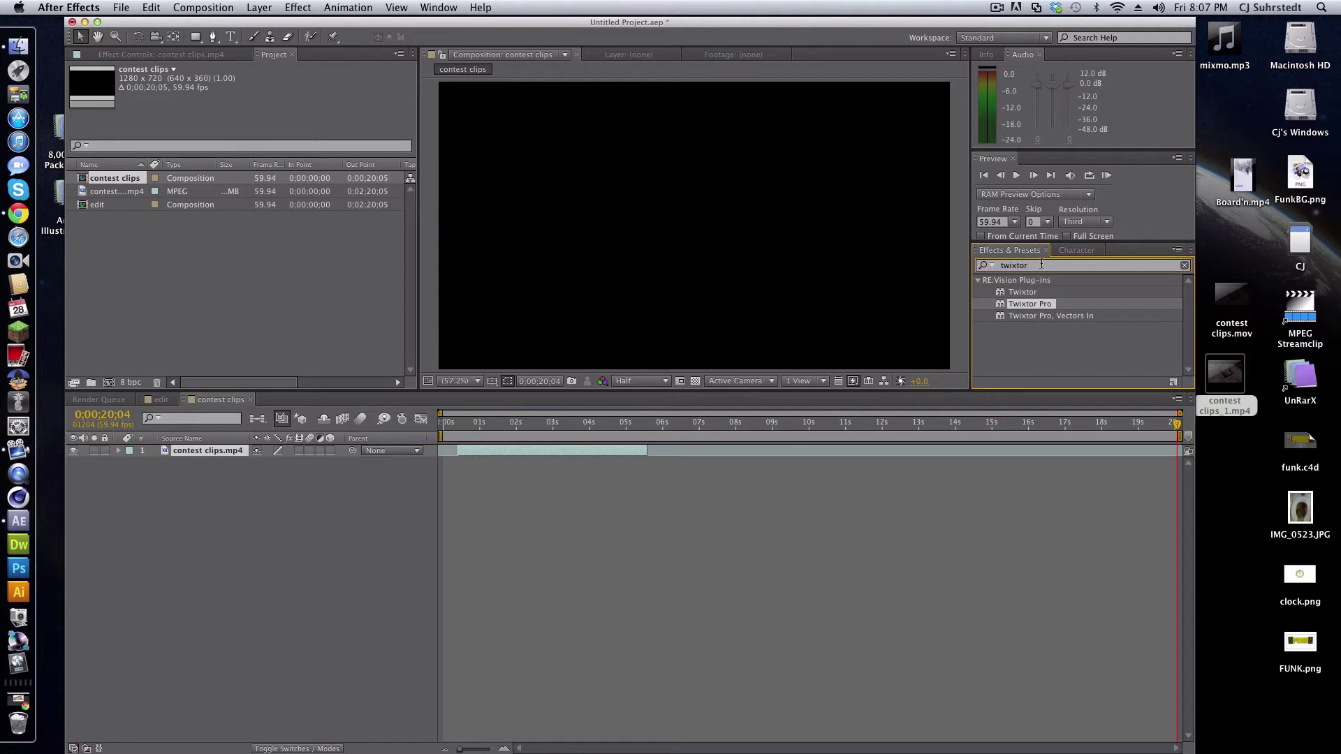
{"action": "left_click_drag", "start_coordinate": [1026, 306], "coordinate": [528, 453]}
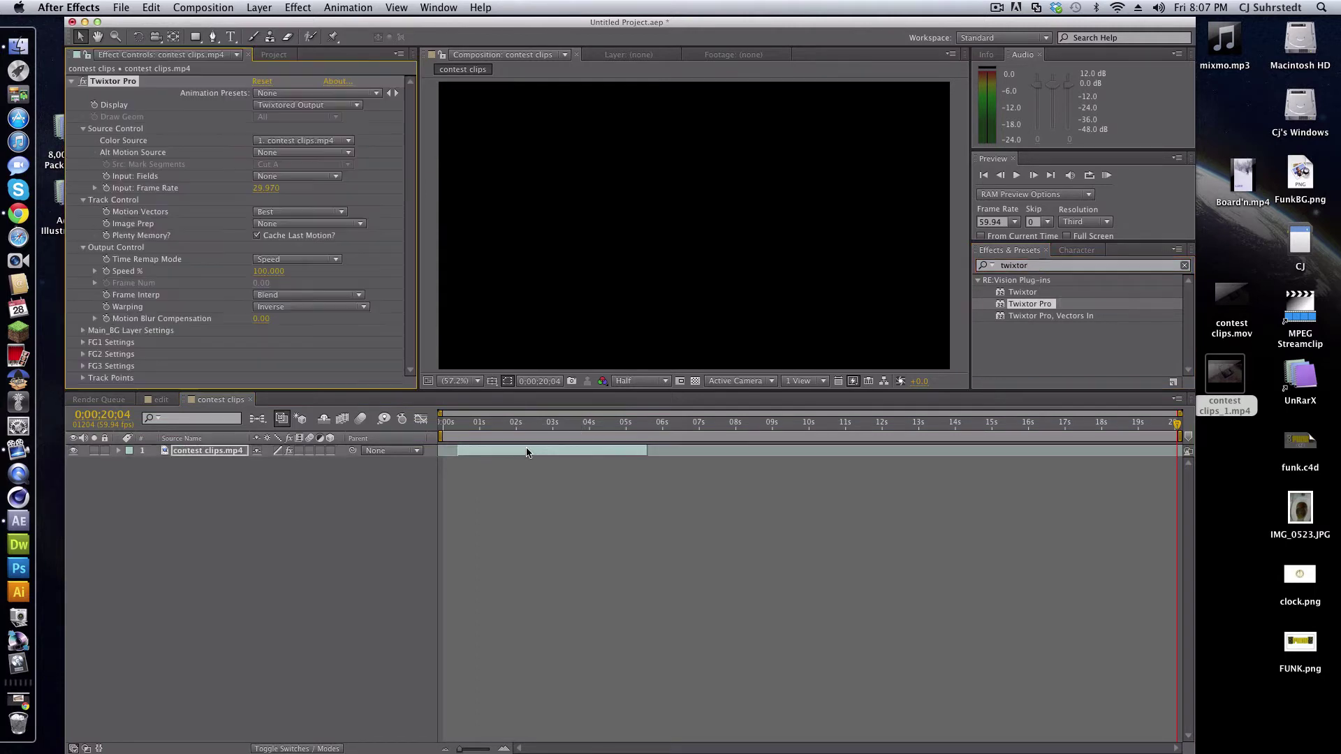
{"action": "left_click", "coordinate": [267, 188]}
{"action": "type", "text": "5"}
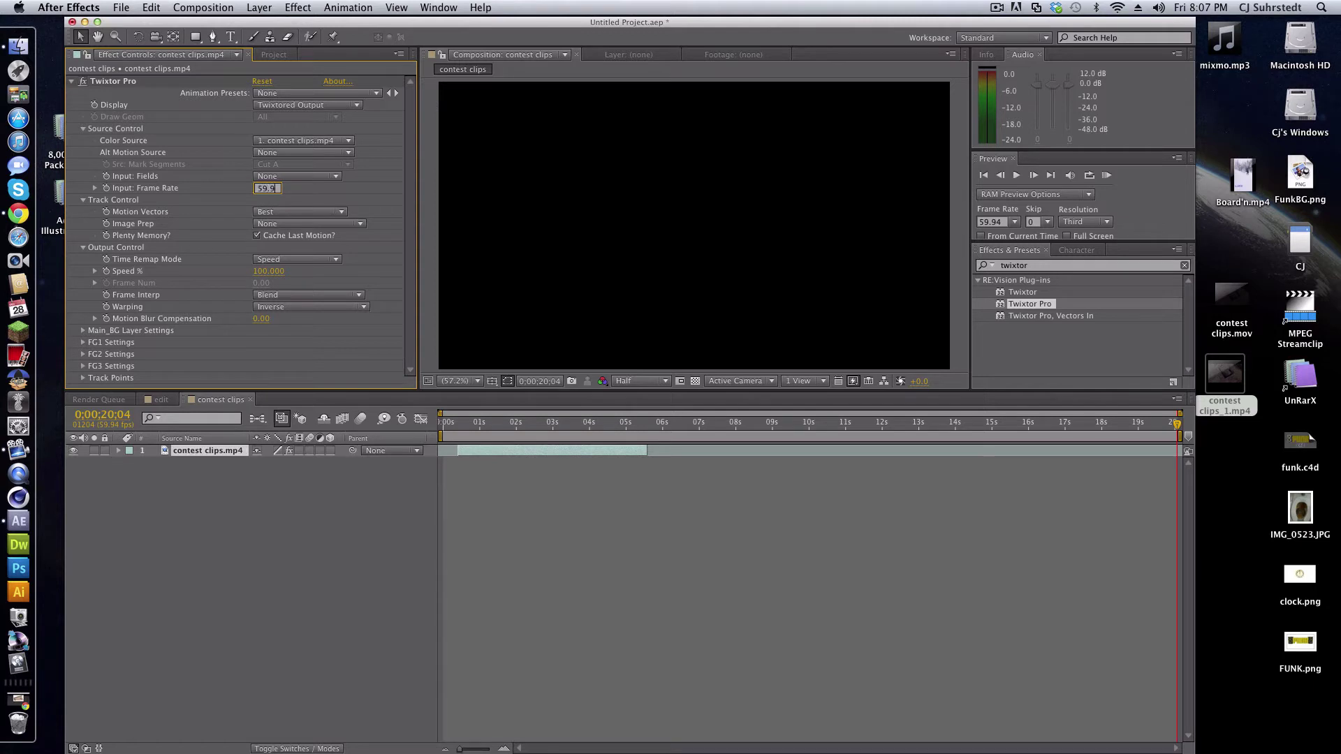
{"action": "key", "text": "Return"}
- Set Twixtor Pro's frame interpolation to Motion Weighted Blend and its warping to Inverse w/ Smart Blend
{"action": "left_click", "coordinate": [290, 295]}
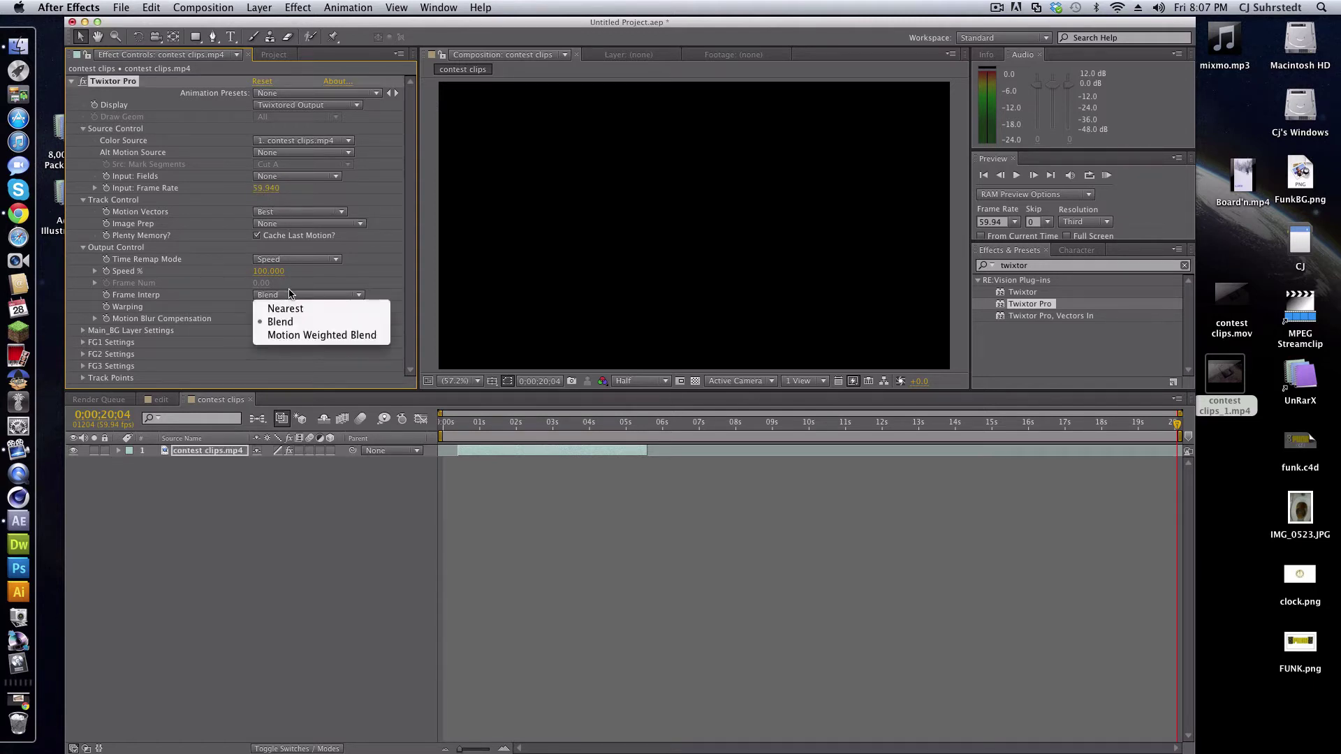
{"action": "left_click", "coordinate": [297, 336]}
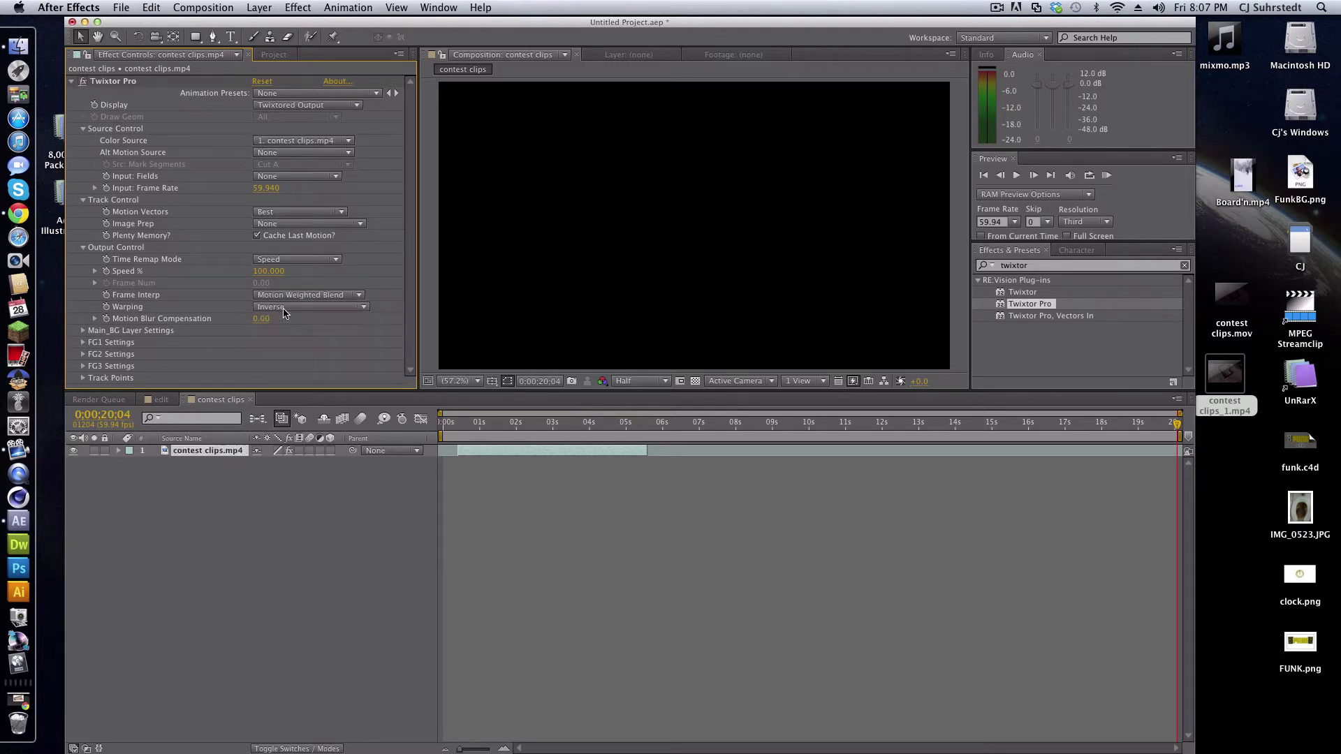
{"action": "left_click", "coordinate": [296, 308]}
{"action": "left_click", "coordinate": [299, 335]}
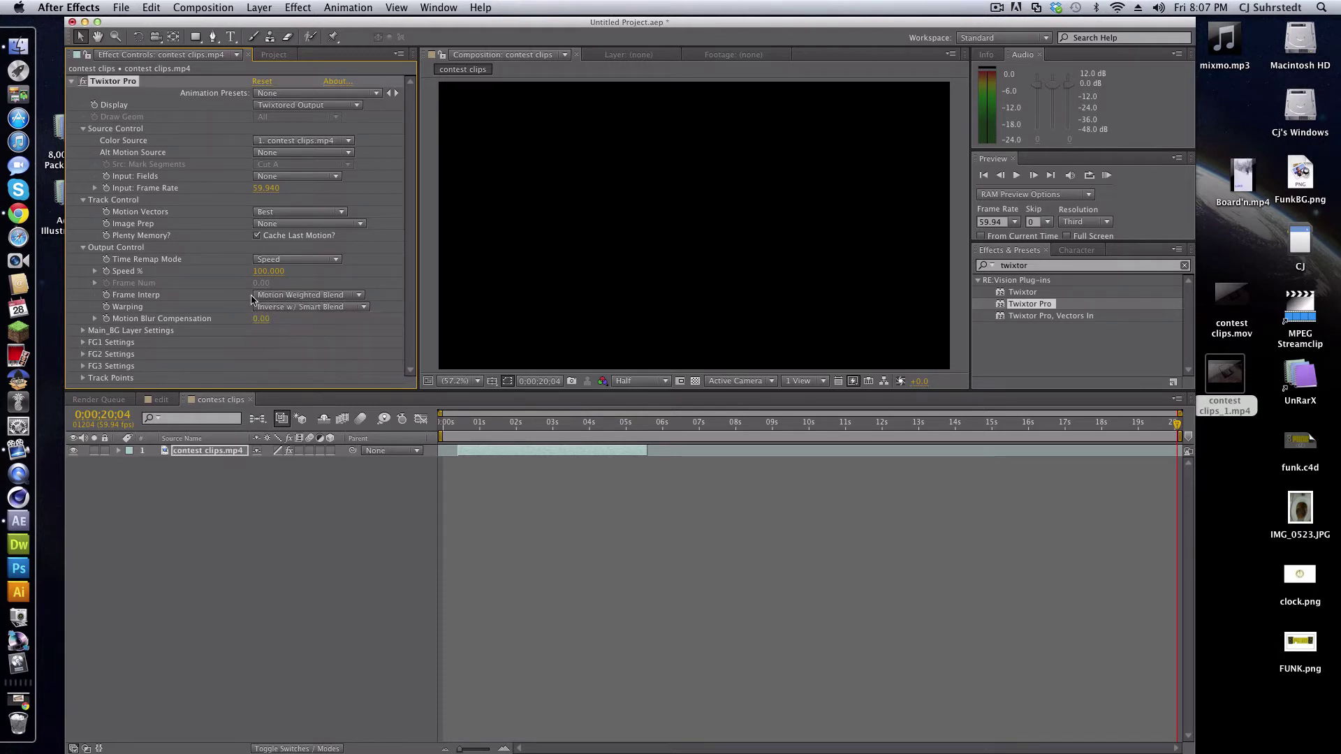
- Set Twixtor Pro's FG1 Motion Sensitivity to 60 and FG1 Matte Chan to Alpha, then collapse the effect's settings
{"action": "left_click", "coordinate": [83, 342]}
{"action": "scroll", "coordinate": [87, 343], "scroll_direction": "down", "scroll_amount": 3}
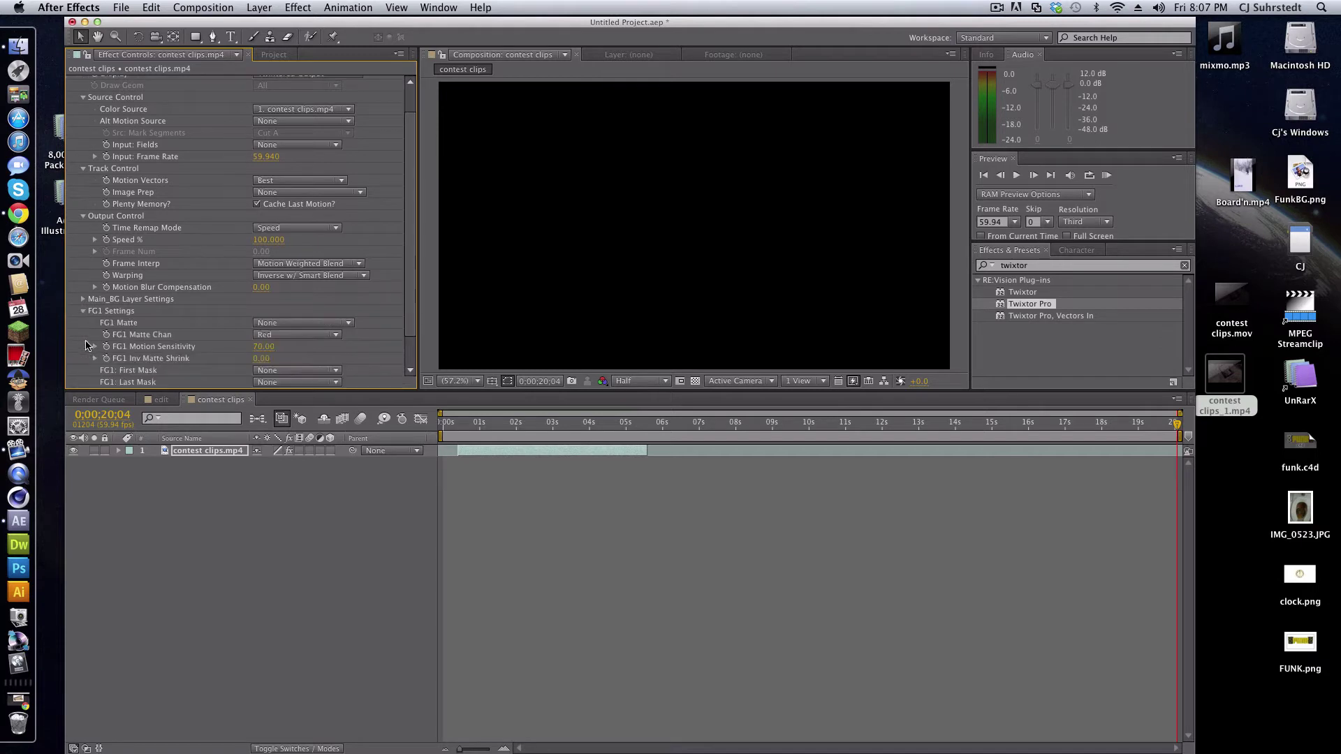
{"action": "left_click", "coordinate": [268, 311]}
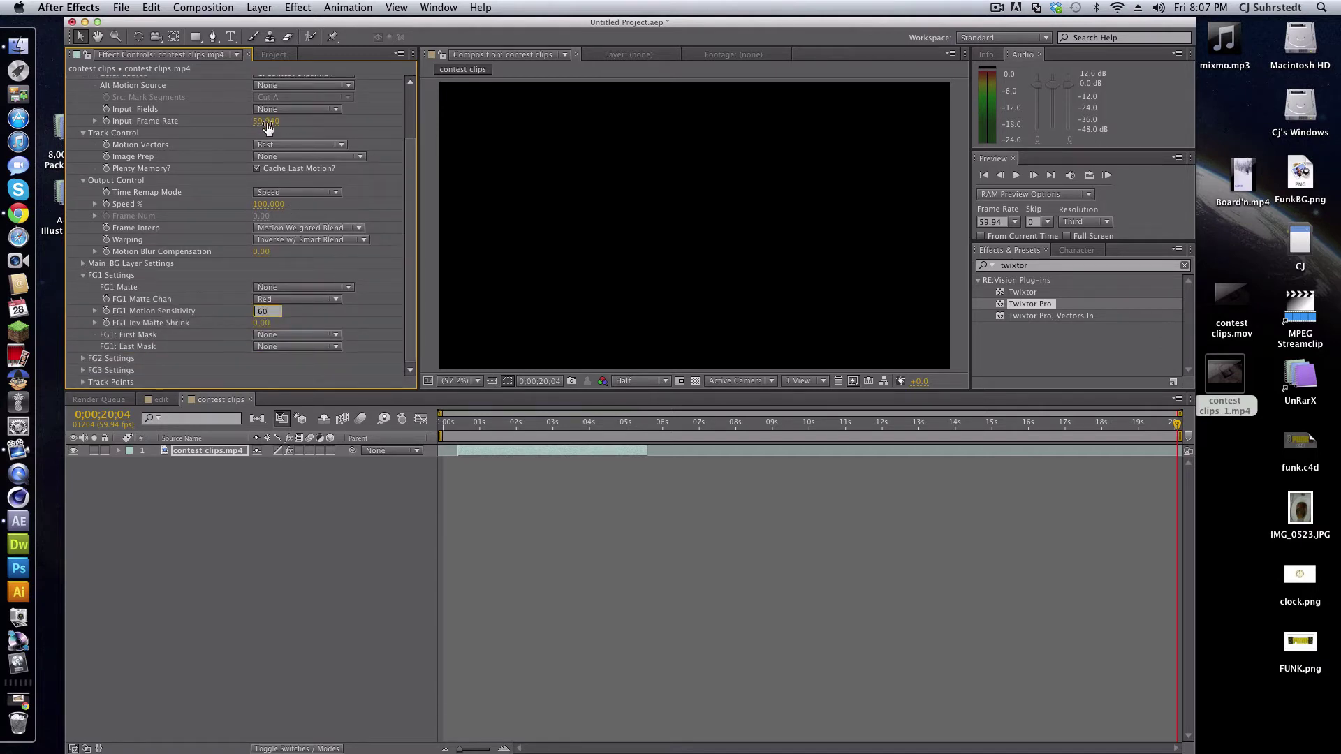
{"action": "left_click", "coordinate": [262, 295]}
{"action": "left_click", "coordinate": [278, 357]}
{"action": "scroll", "coordinate": [234, 241], "scroll_direction": "up", "scroll_amount": 3}
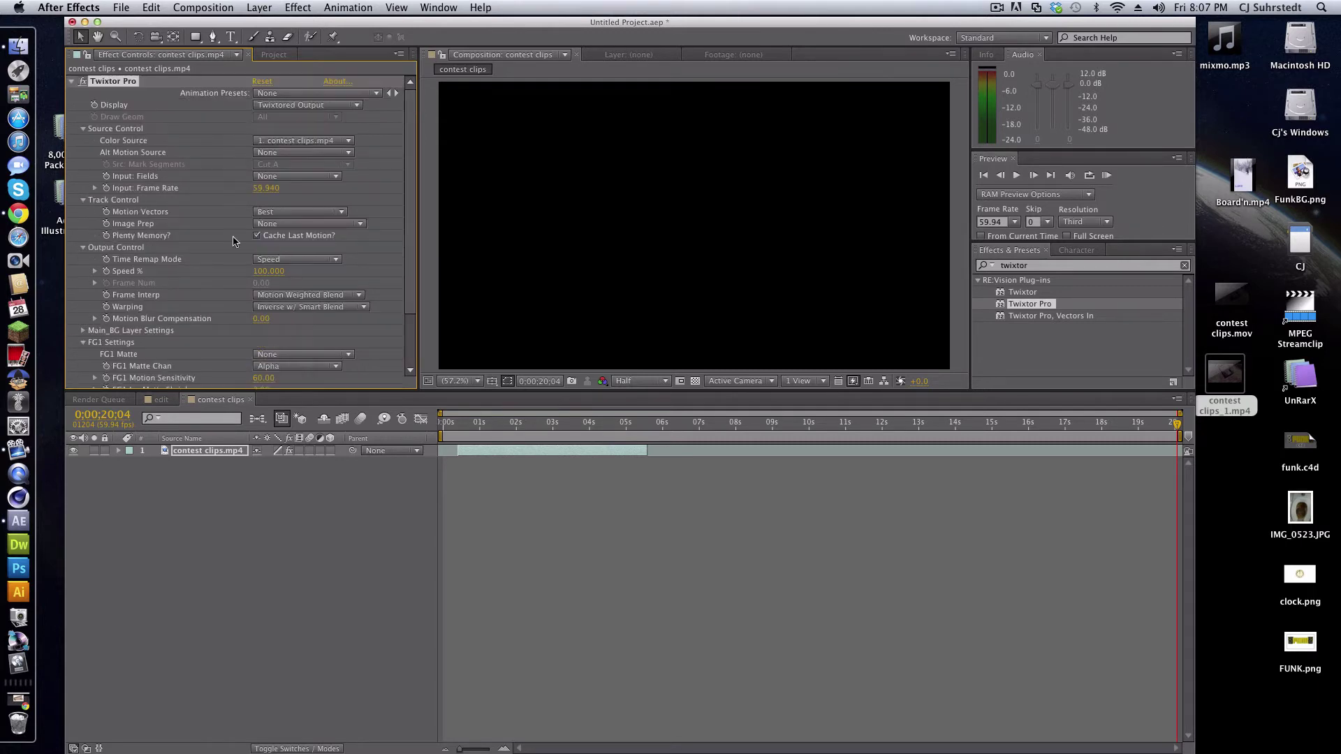
{"action": "left_click", "coordinate": [71, 82]}
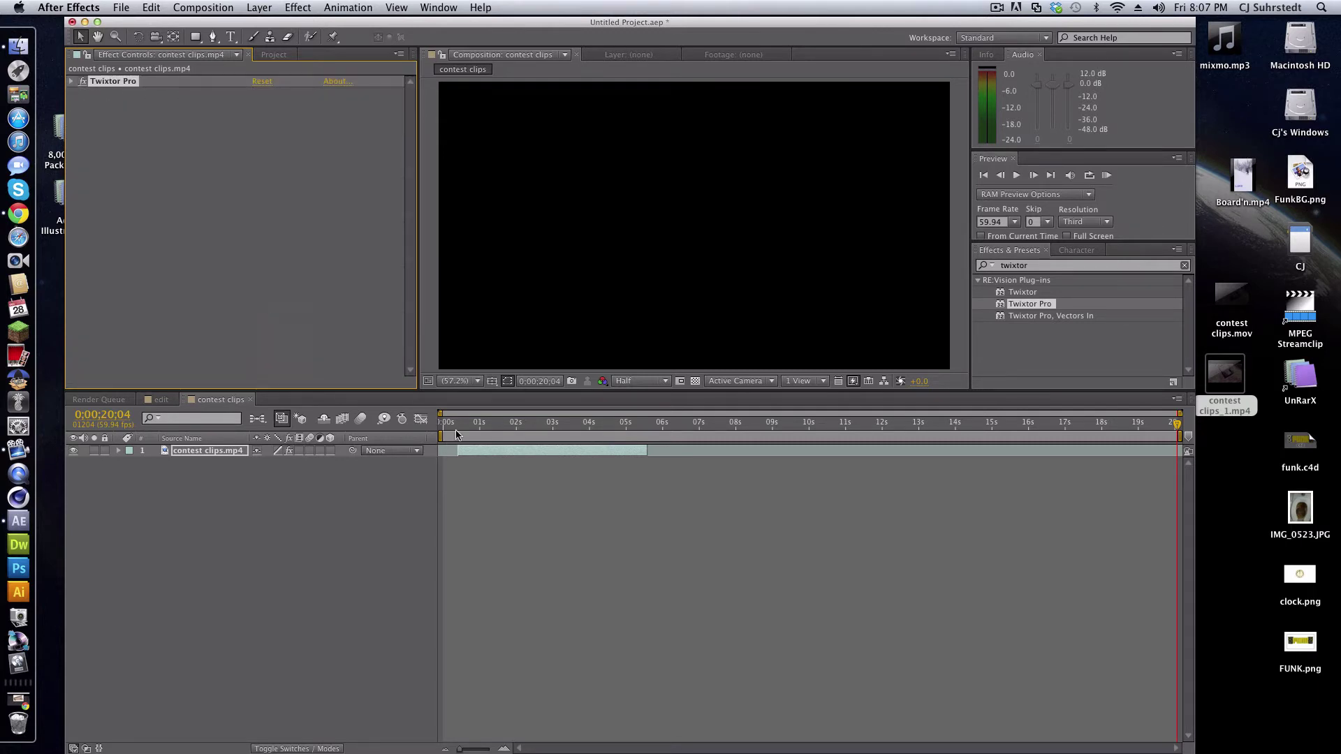
- Nest the contest clips composition as a layer at the start of the edit composition and scrub through its opening seconds
{"action": "left_click", "coordinate": [162, 398]}
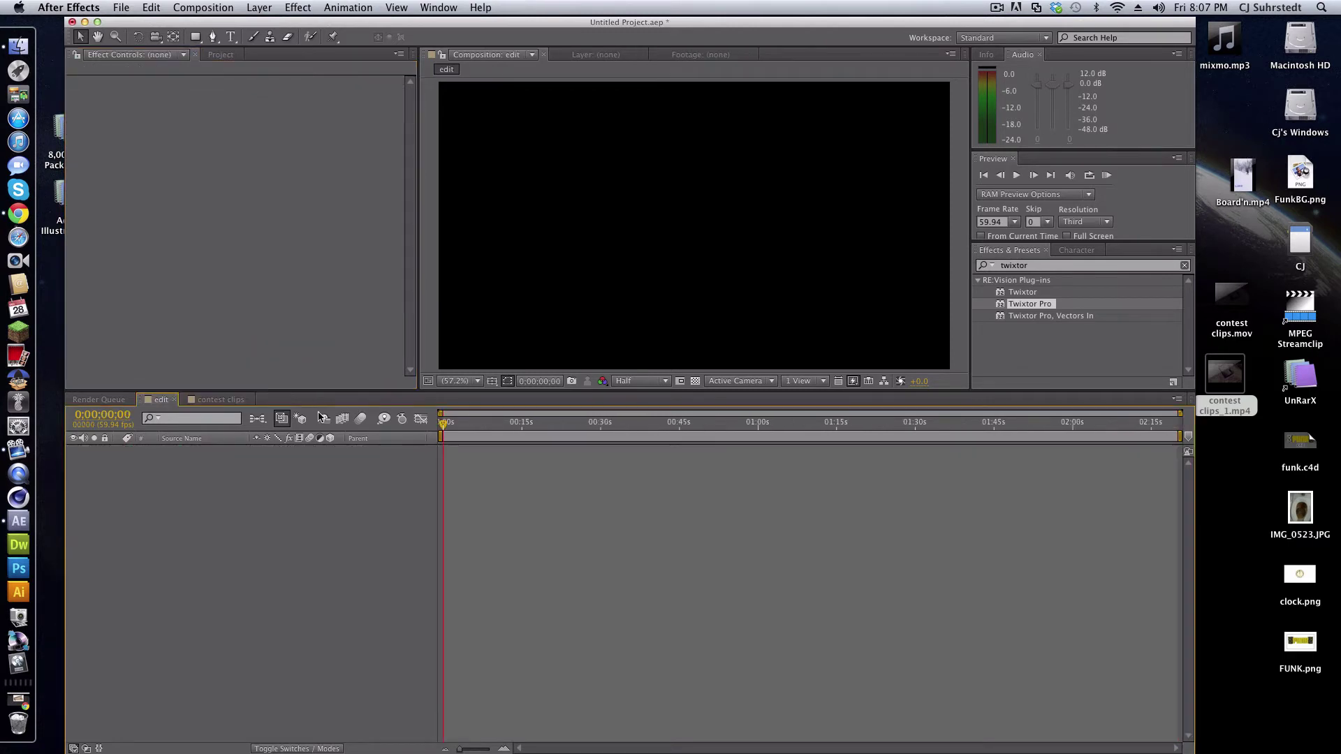
{"action": "left_click", "coordinate": [221, 54]}
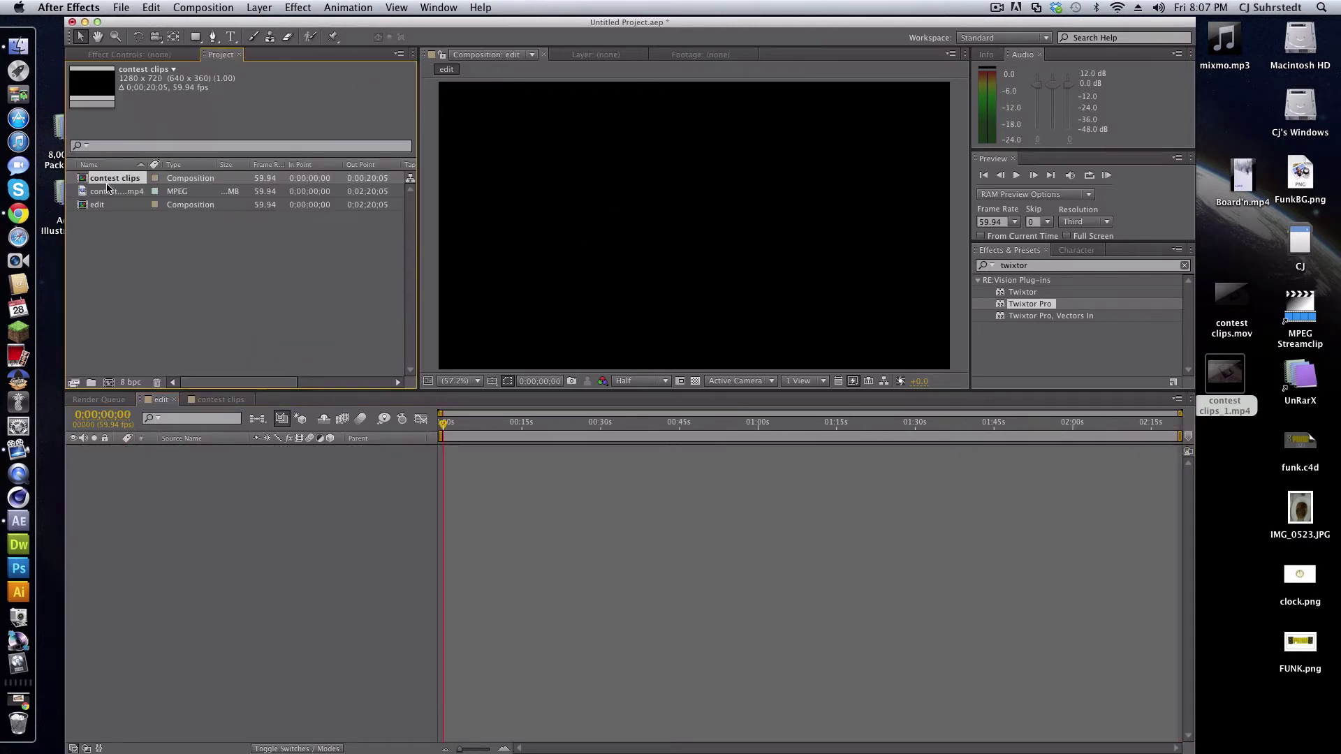
{"action": "left_click_drag", "start_coordinate": [108, 181], "coordinate": [452, 455]}
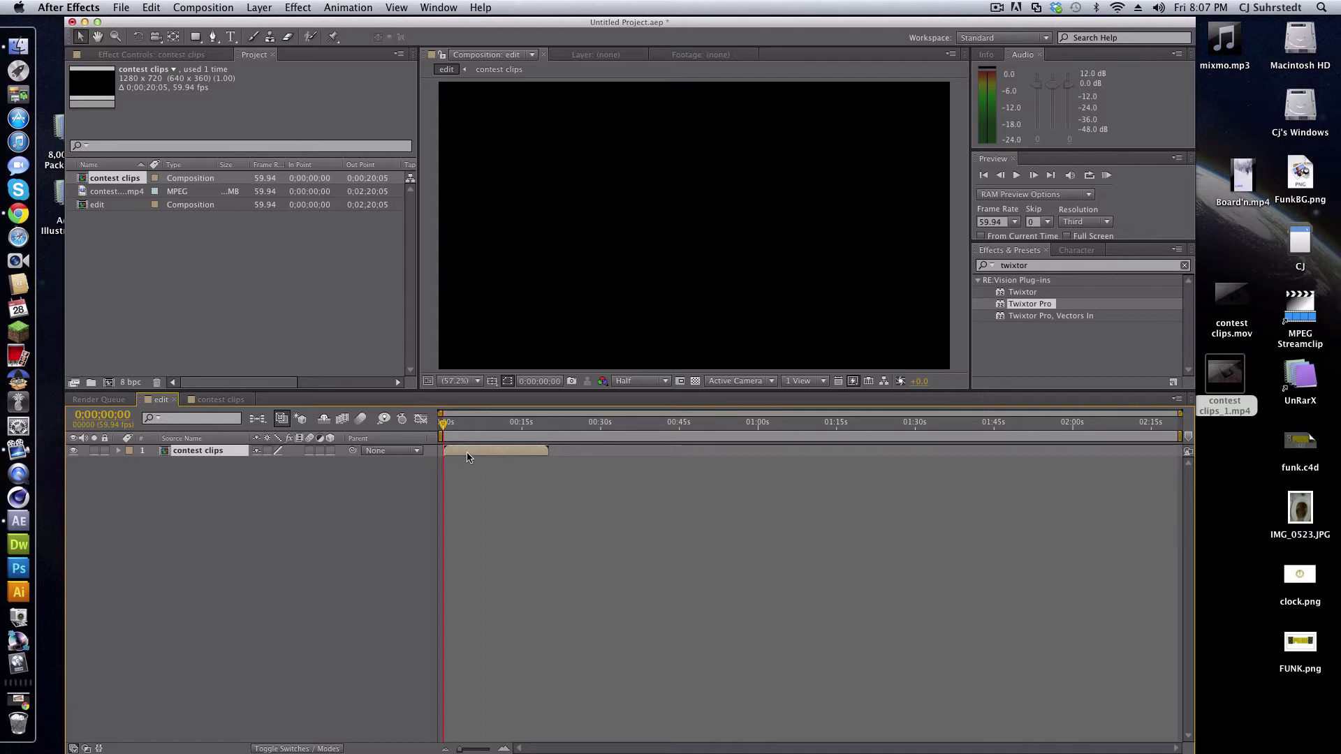
{"action": "left_click", "coordinate": [199, 399]}
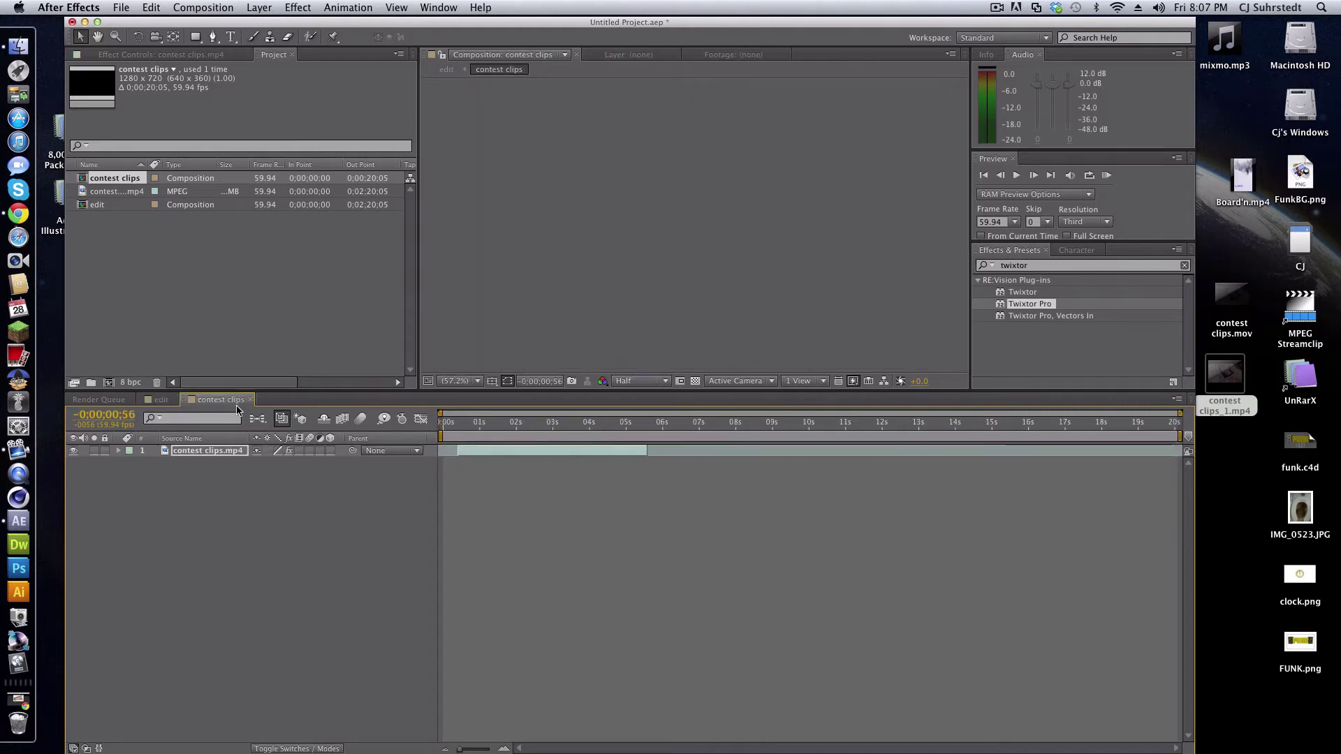
{"action": "left_click", "coordinate": [156, 401]}
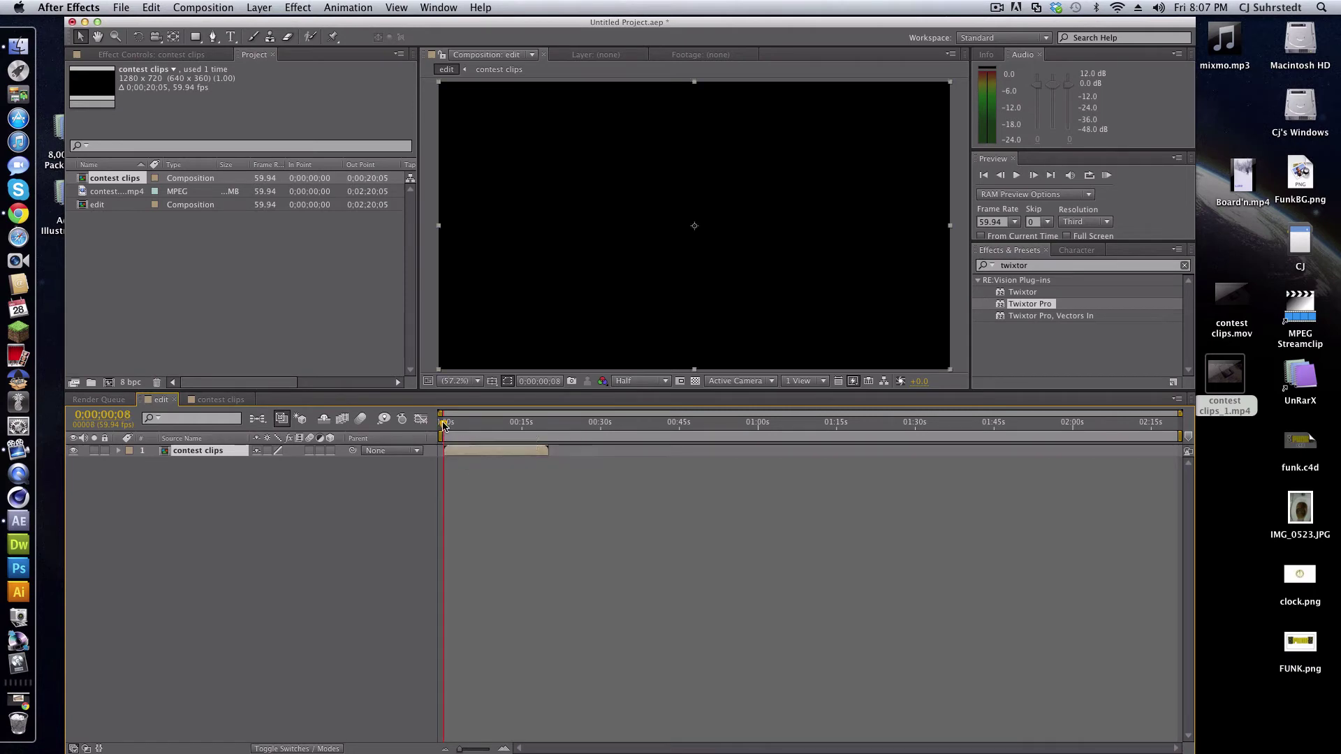
{"action": "left_click", "coordinate": [447, 423]}
{"action": "mouse_move", "coordinate": [447, 424]}
{"action": "left_mouse_down"}
{"action": "mouse_move", "coordinate": [475, 424]}
{"action": "mouse_move", "coordinate": [450, 424]}
{"action": "left_mouse_up"}
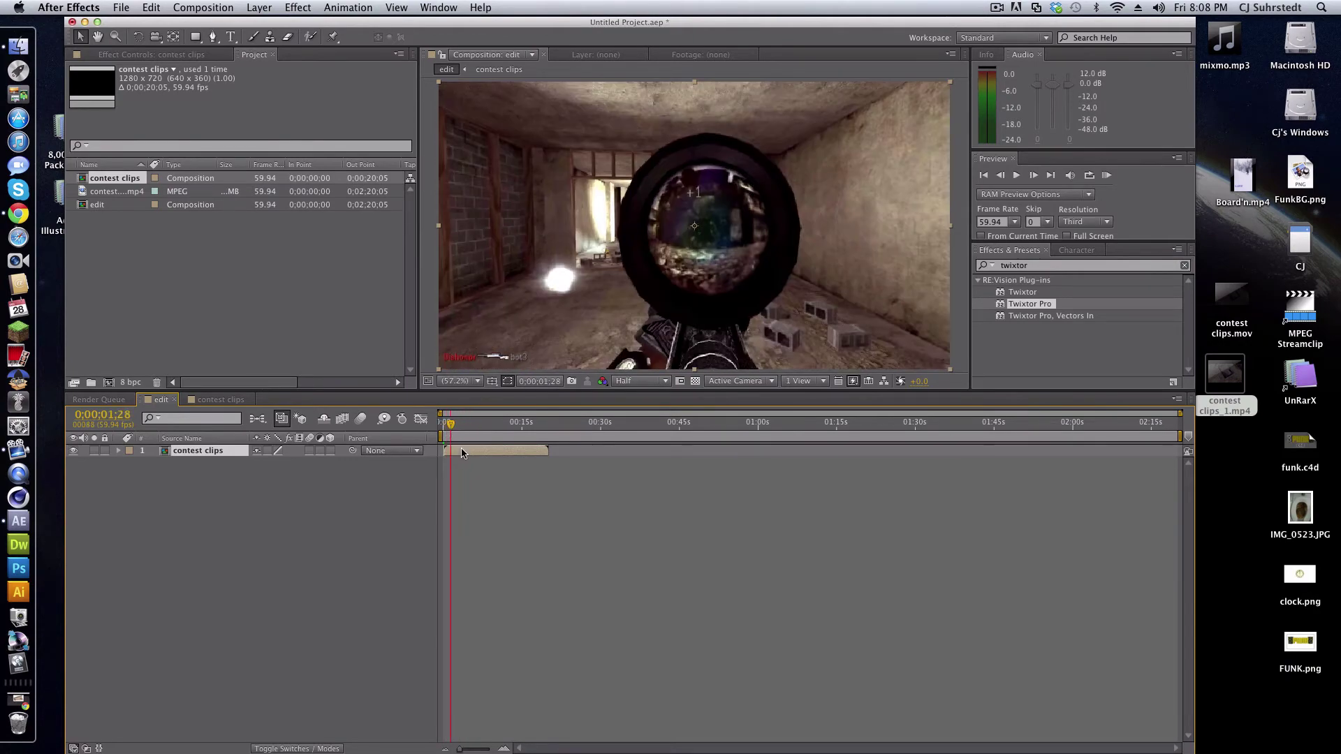
{"action": "right_click", "coordinate": [463, 451]}
{"action": "key", "text": "Escape"}
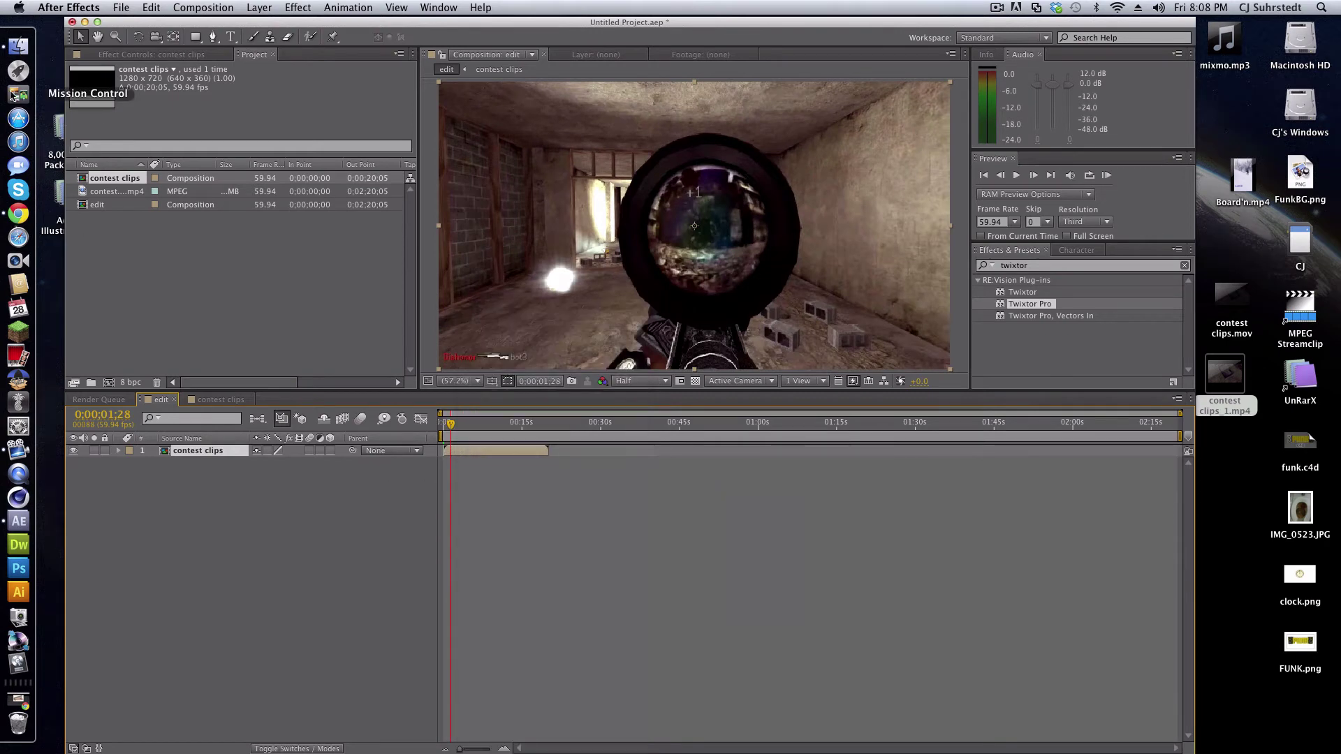
- Add Summer, I Suppose.mp3 from the Casey Veggies music folder to the edit composition, below the contest clips layer
{"action": "left_click", "coordinate": [19, 46]}
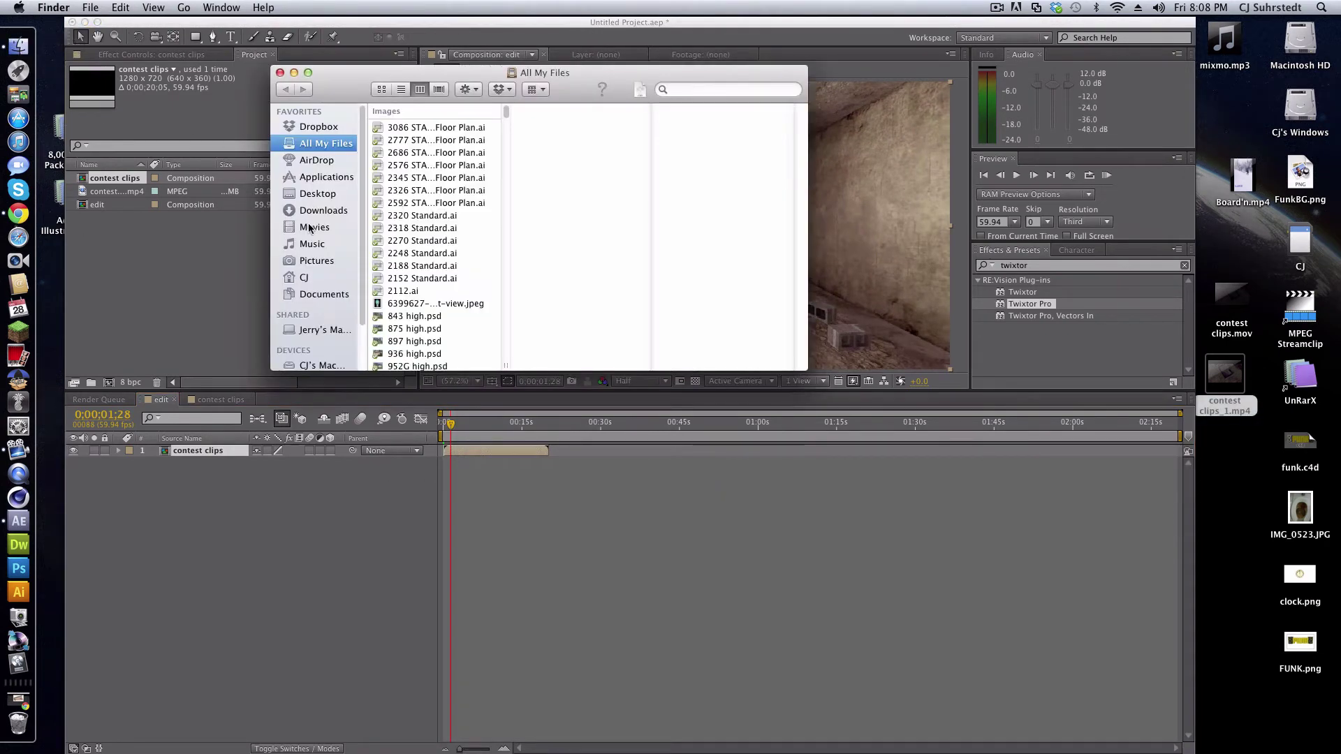
{"action": "left_click", "coordinate": [307, 278]}
{"action": "left_click", "coordinate": [409, 211]}
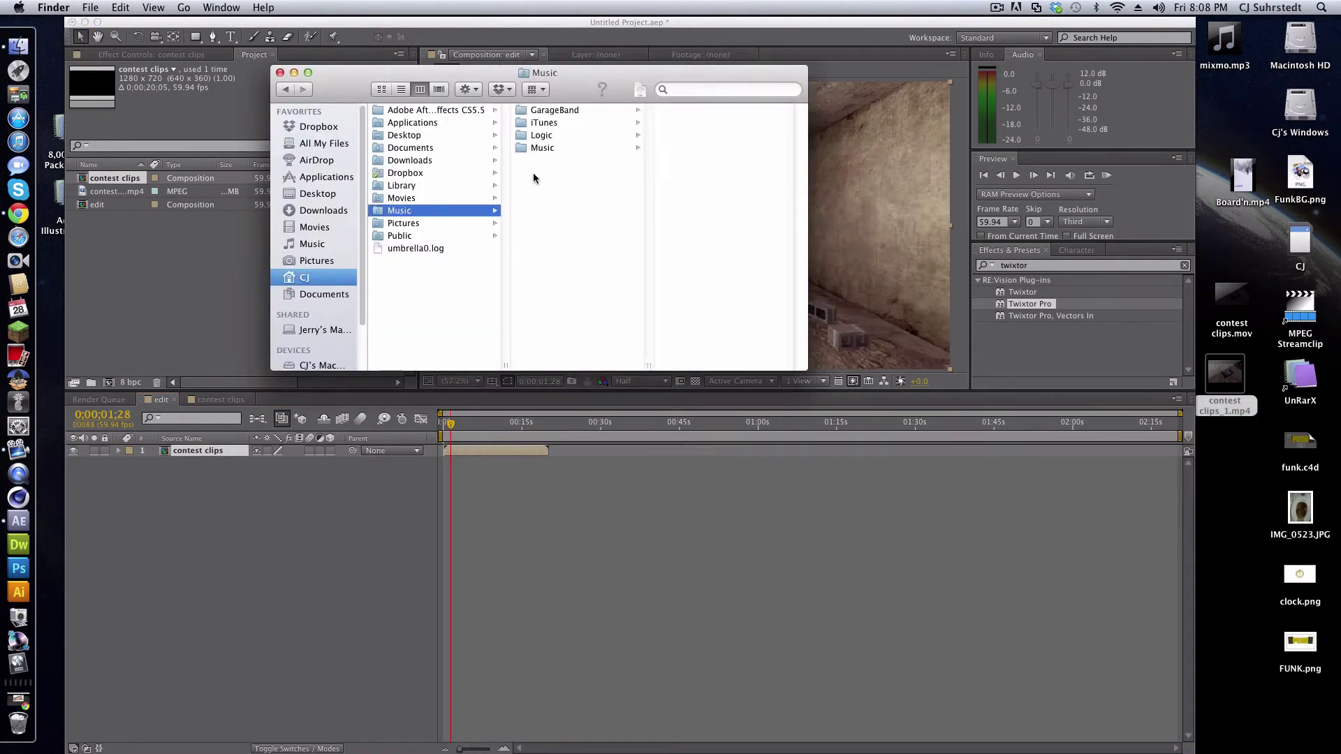
{"action": "left_click", "coordinate": [545, 147]}
{"action": "left_click", "coordinate": [718, 110]}
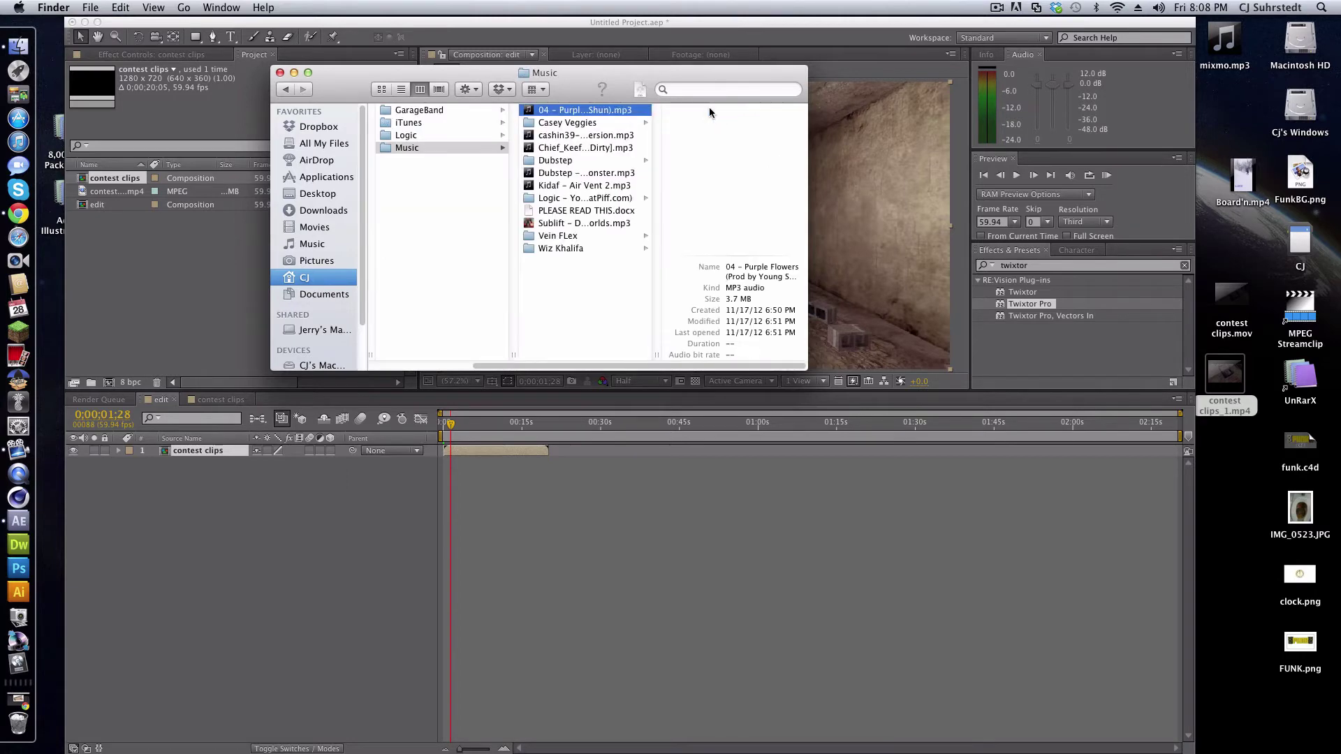
{"action": "left_click", "coordinate": [571, 122]}
{"action": "left_click", "coordinate": [718, 109]}
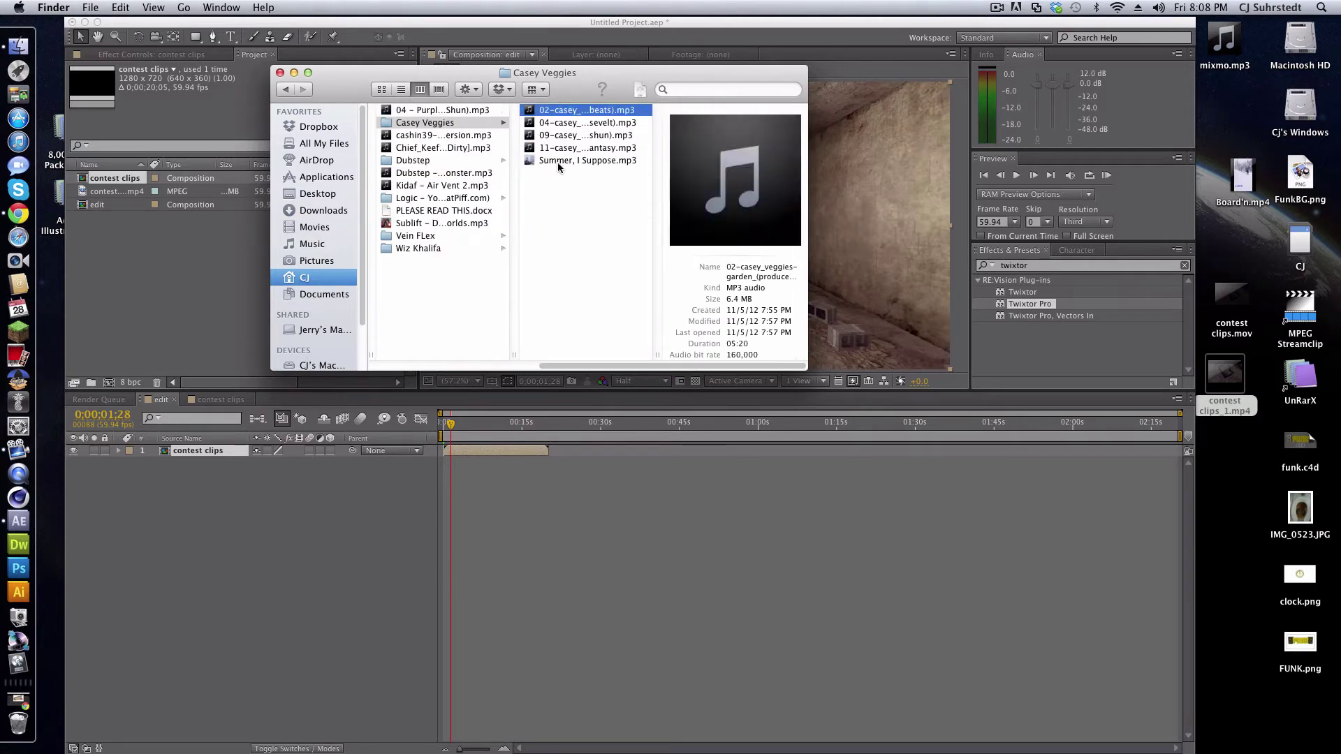
{"action": "left_click", "coordinate": [553, 162]}
{"action": "left_click_drag", "start_coordinate": [553, 162], "coordinate": [443, 459]}
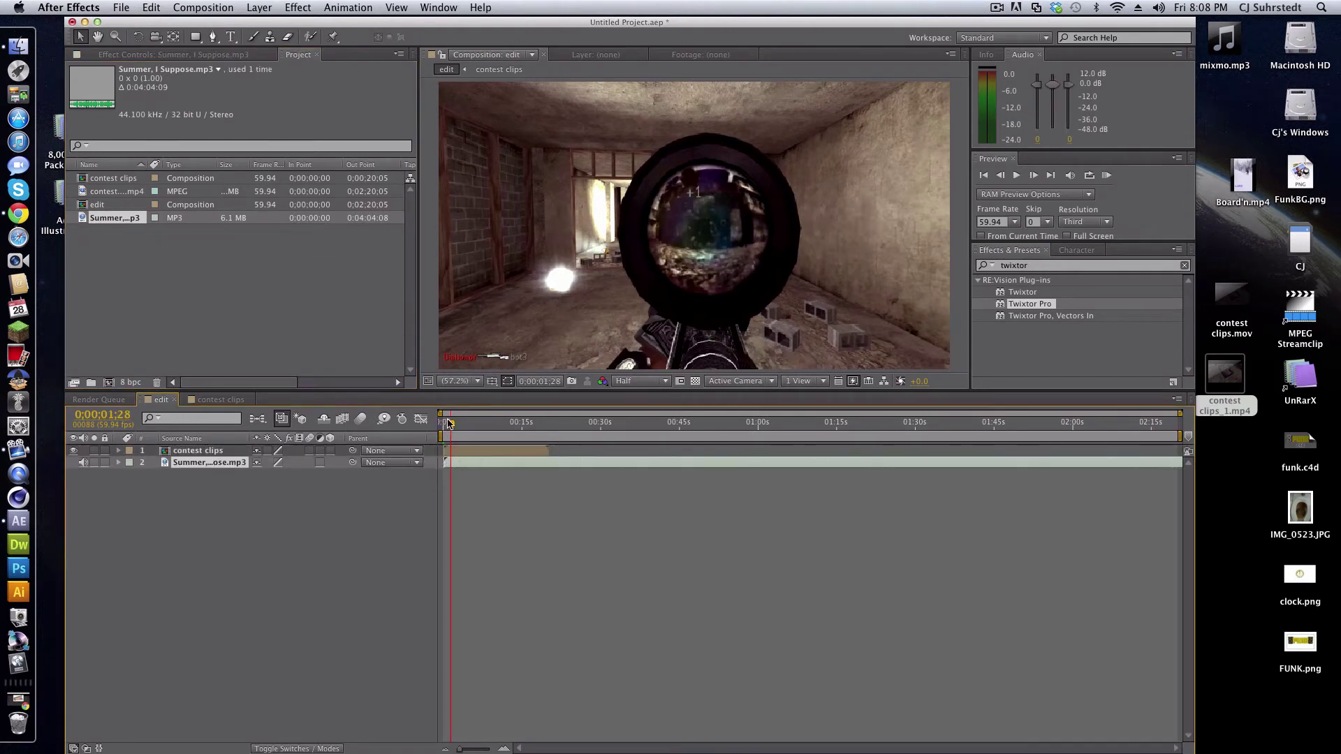
- Enable Time Remapping on the contest clips layer in the edit composition
{"action": "left_click", "coordinate": [466, 449]}
{"action": "left_click", "coordinate": [450, 461]}
{"action": "double_click", "coordinate": [459, 449]}
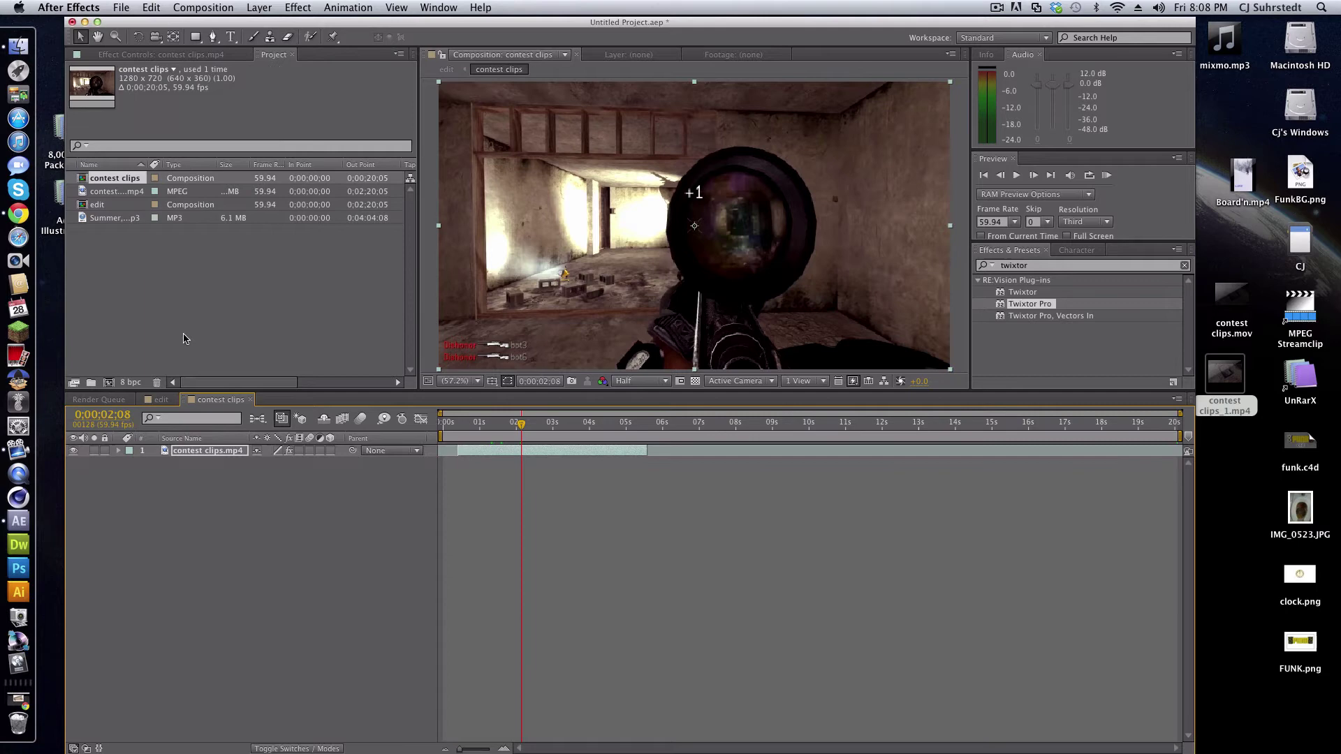
{"action": "left_click", "coordinate": [160, 399]}
{"action": "right_click", "coordinate": [493, 452]}
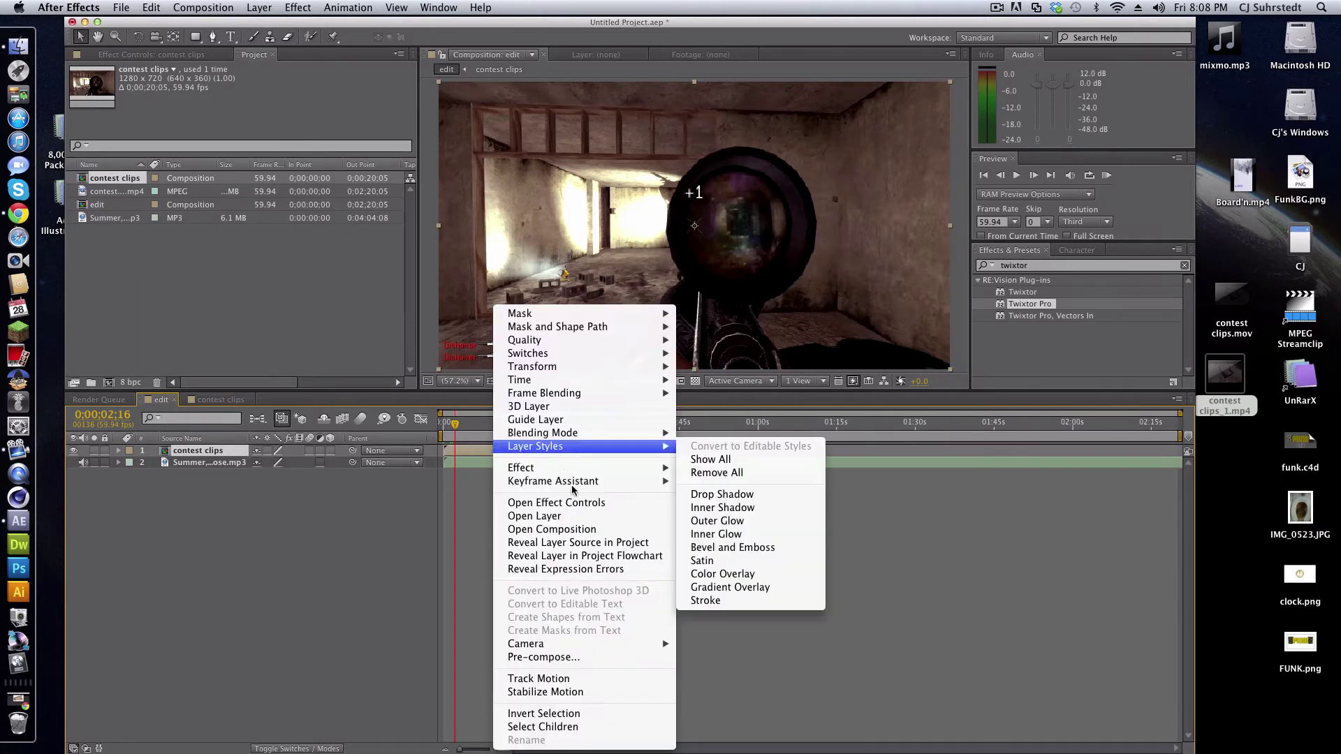
{"action": "mouse_move", "coordinate": [615, 382]}
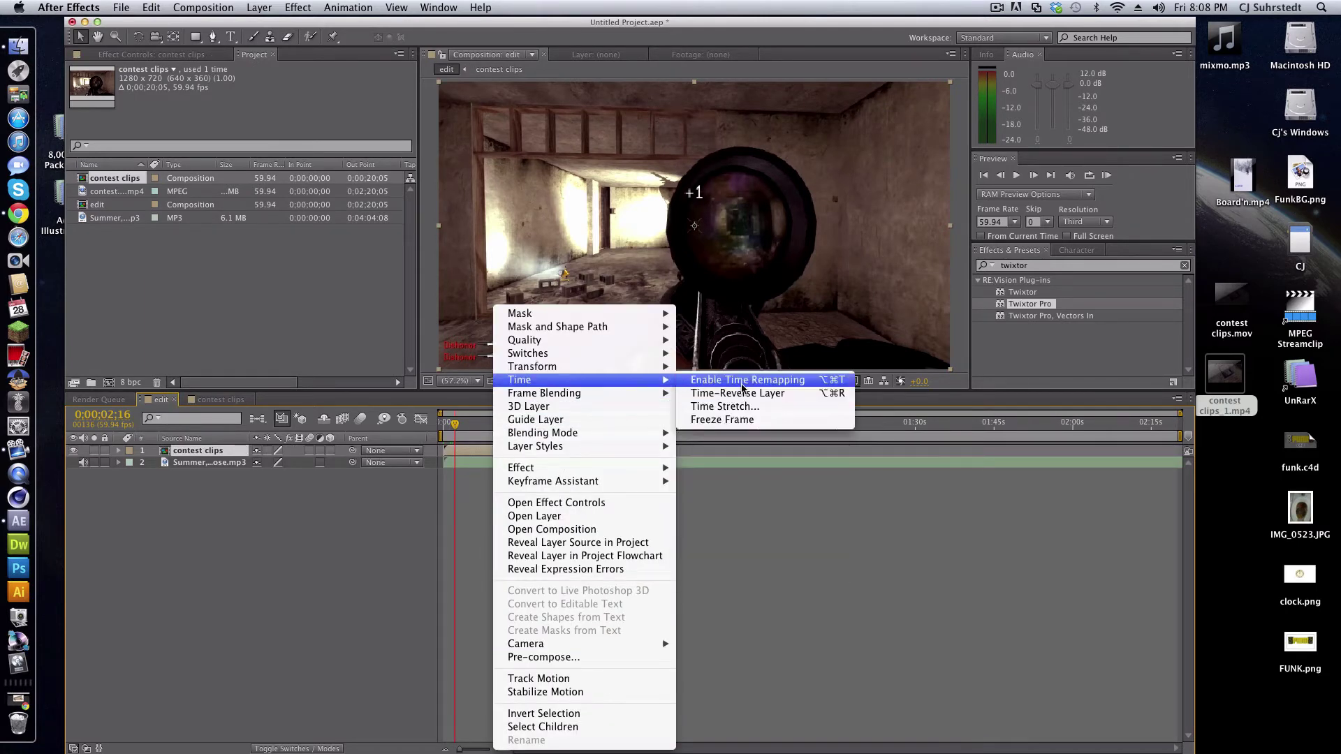
{"action": "left_click", "coordinate": [741, 382]}
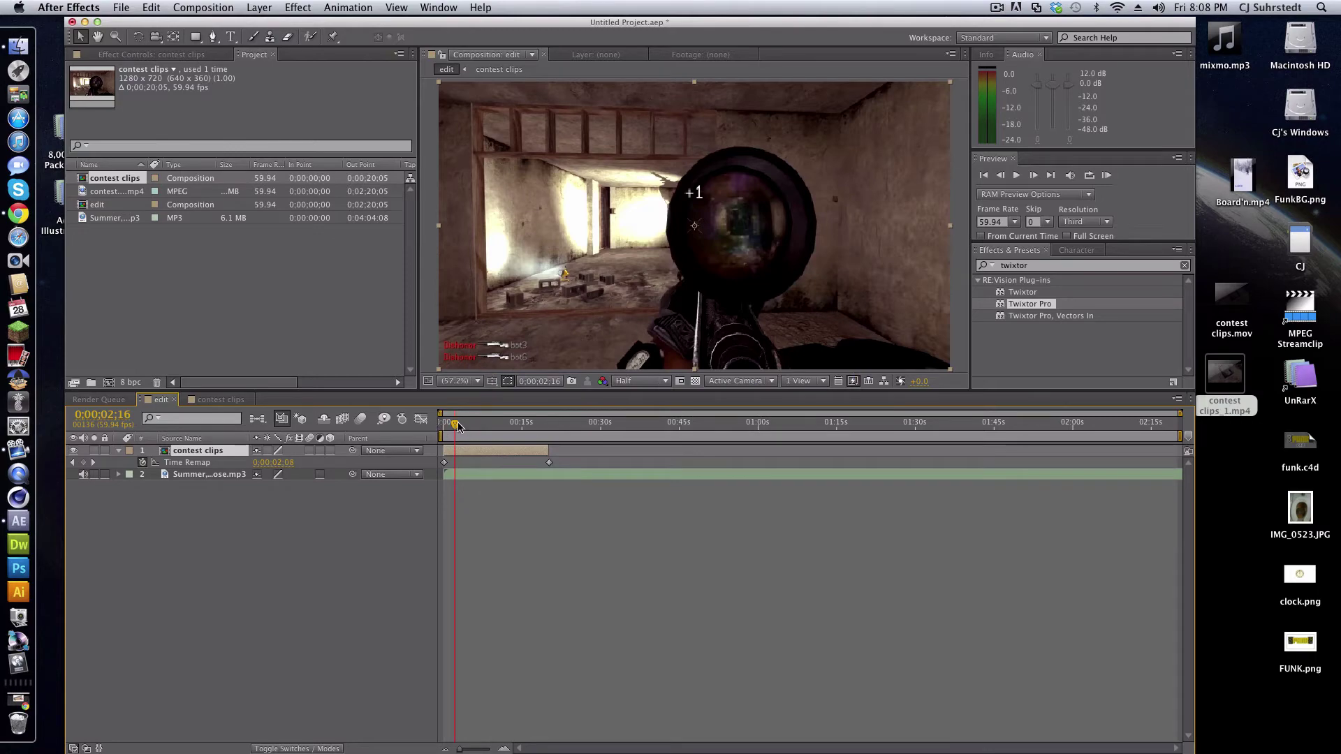
- Play the song from 0;00;00;32 and place layer markers on its beats over roughly the first 13 seconds
{"action": "left_click_drag", "start_coordinate": [458, 425], "coordinate": [471, 425]}
{"action": "mouse_move", "coordinate": [479, 425]}
{"action": "left_mouse_down"}
{"action": "mouse_move", "coordinate": [452, 427]}
{"action": "mouse_move", "coordinate": [465, 430]}
{"action": "left_mouse_up"}
{"action": "left_click", "coordinate": [454, 473]}
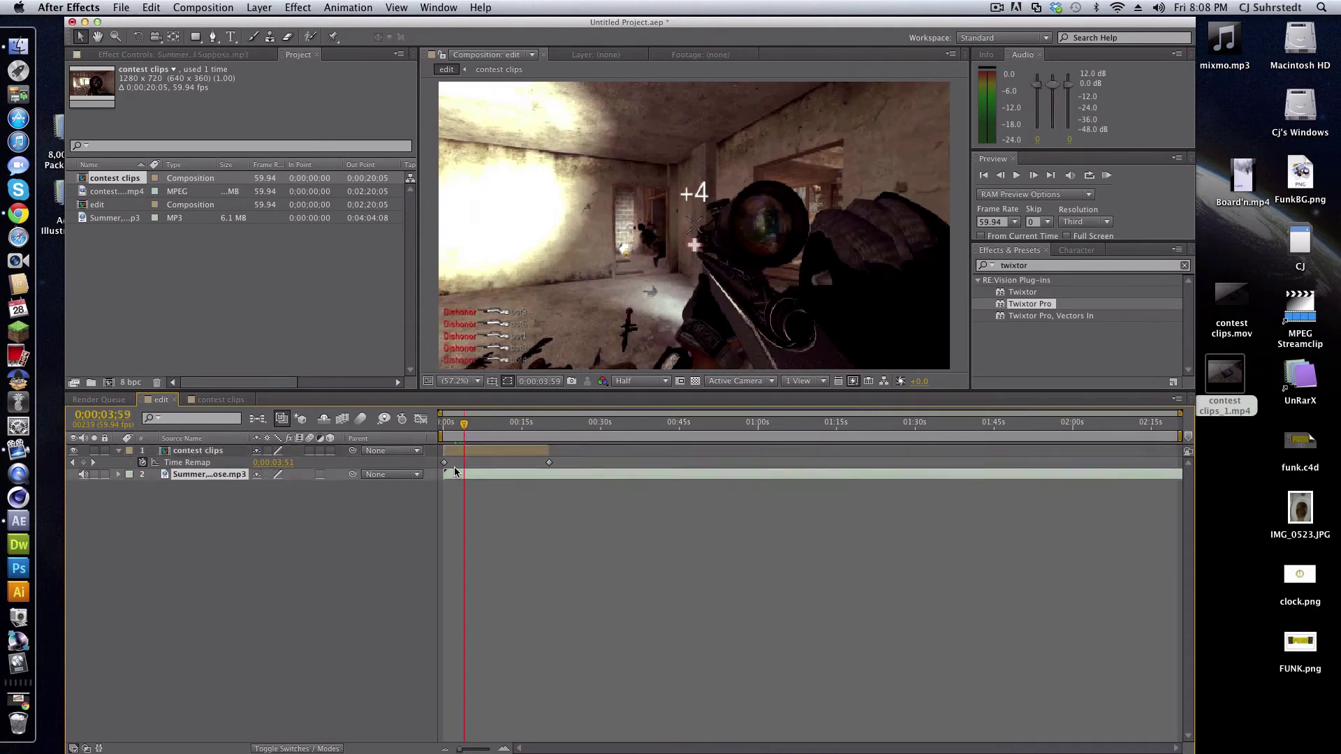
{"action": "left_click", "coordinate": [447, 424]}
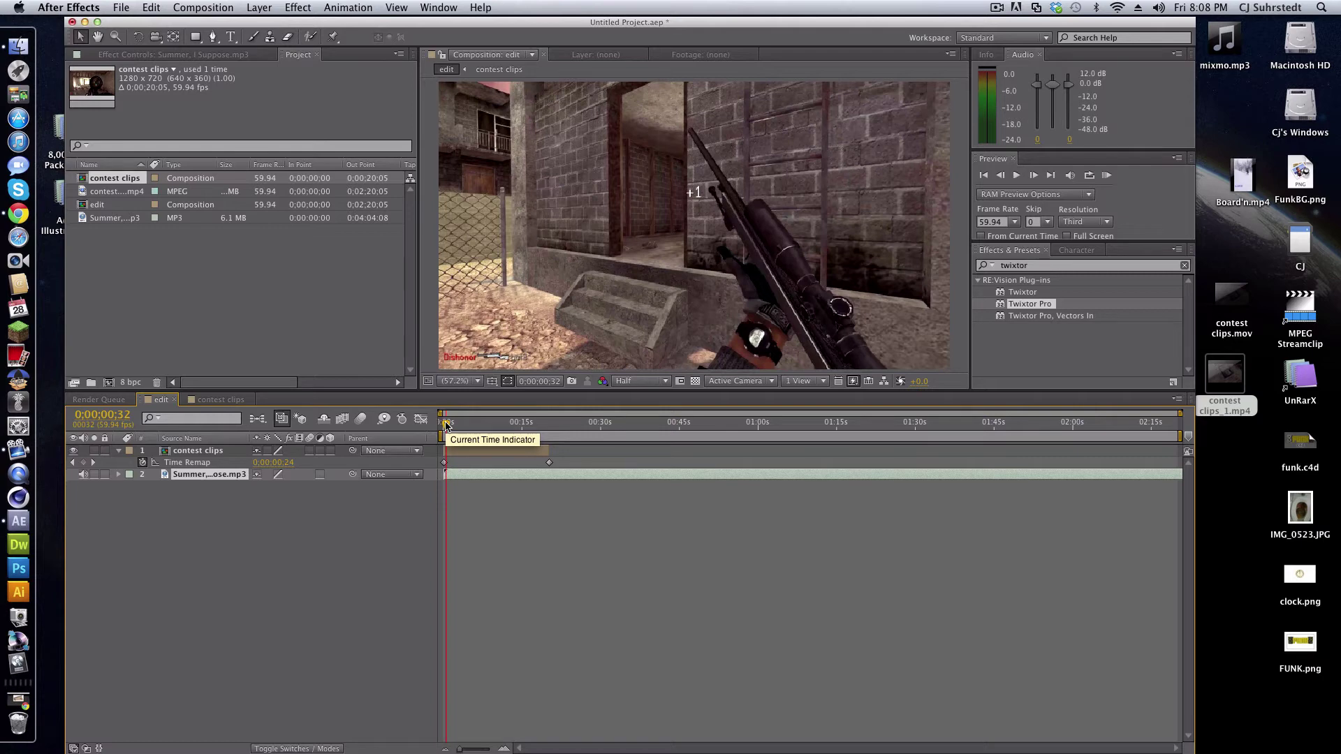
{"action": "key", "text": "space"}
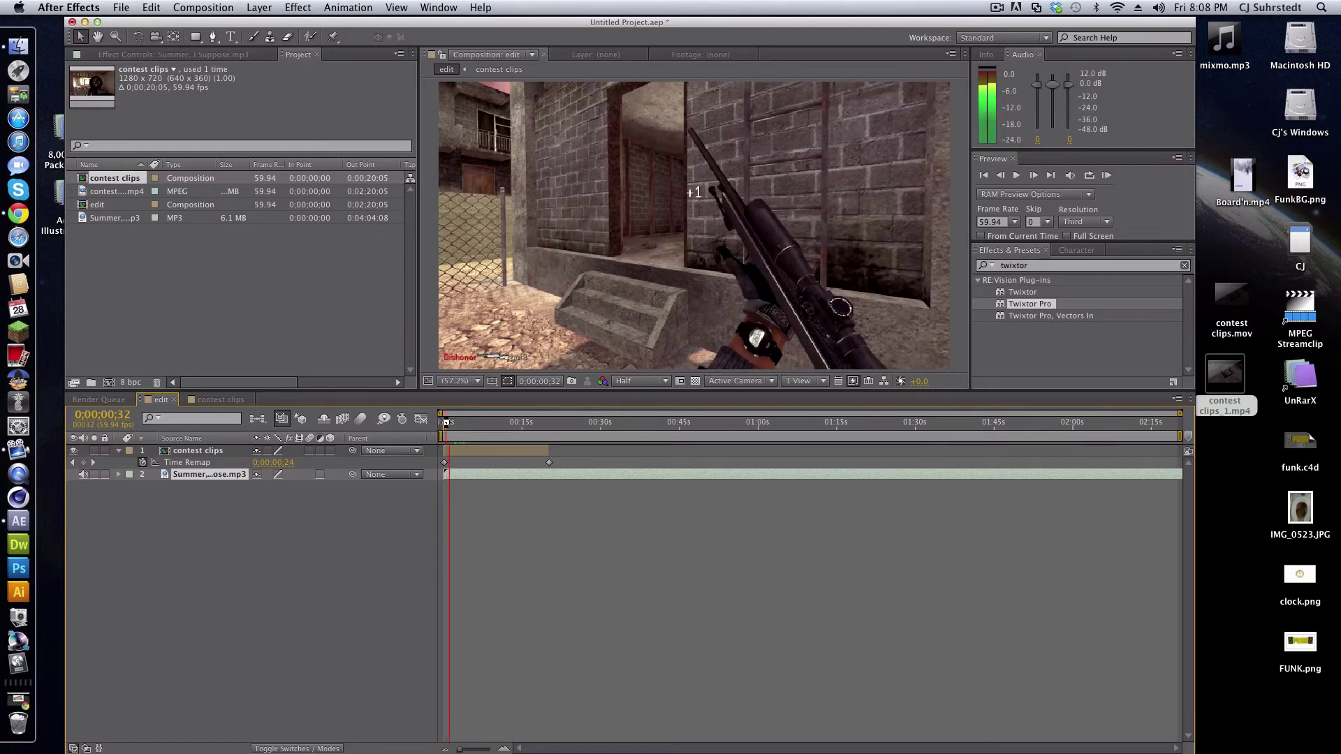
{"action": "key", "text": "space"}
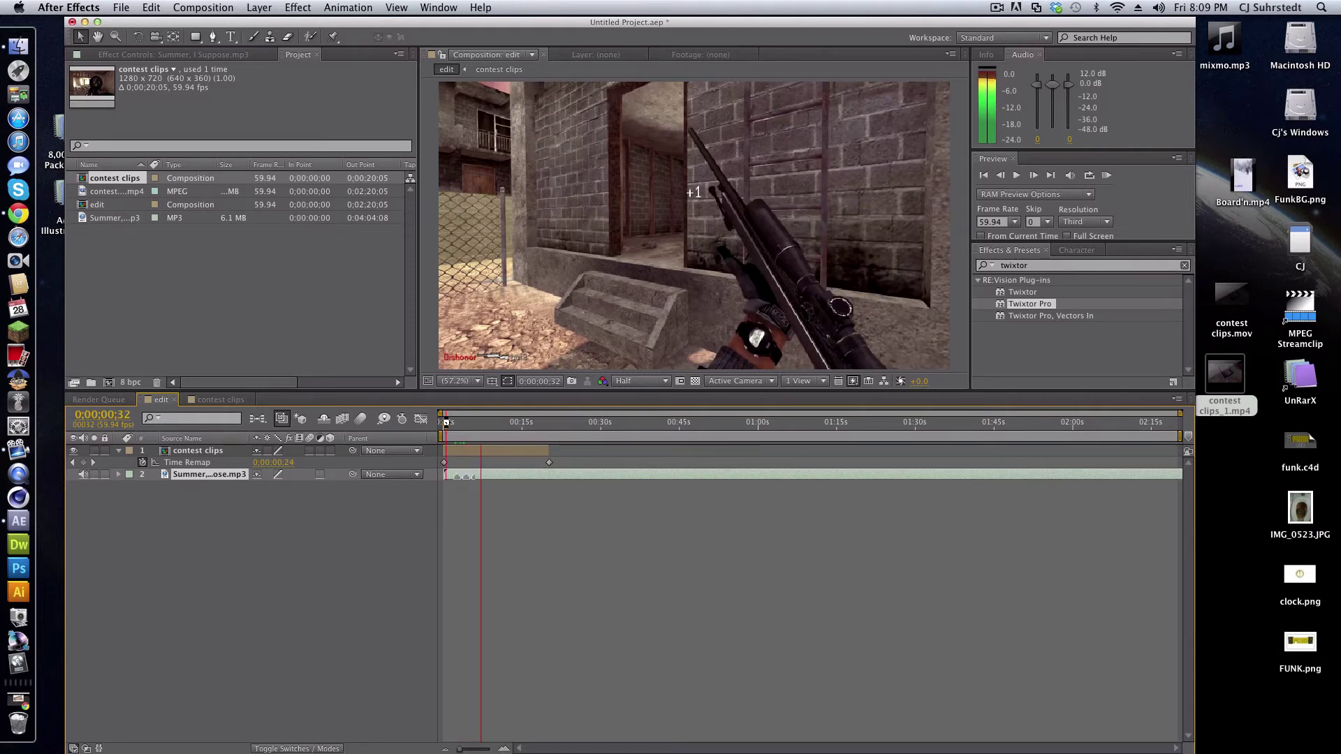
{"action": "key", "text": "KP_Multiply"}
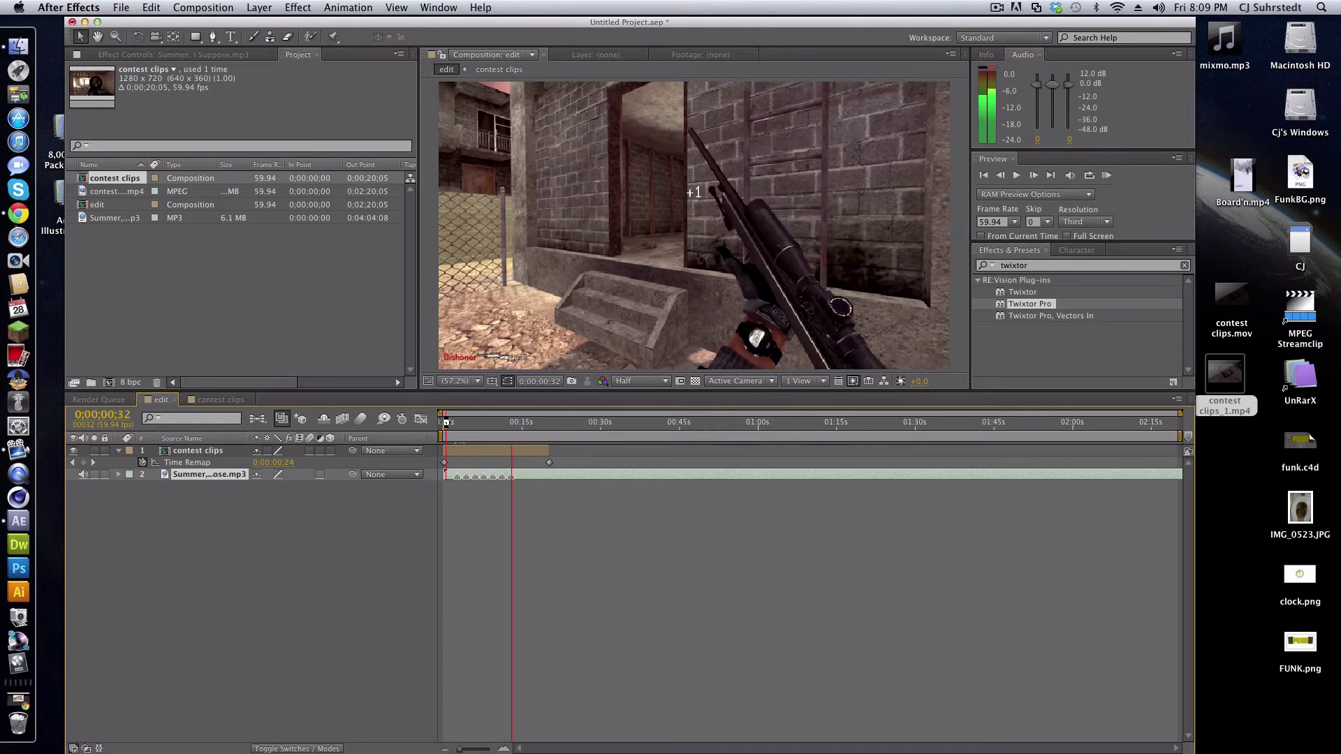
{"action": "left_click", "coordinate": [447, 424]}
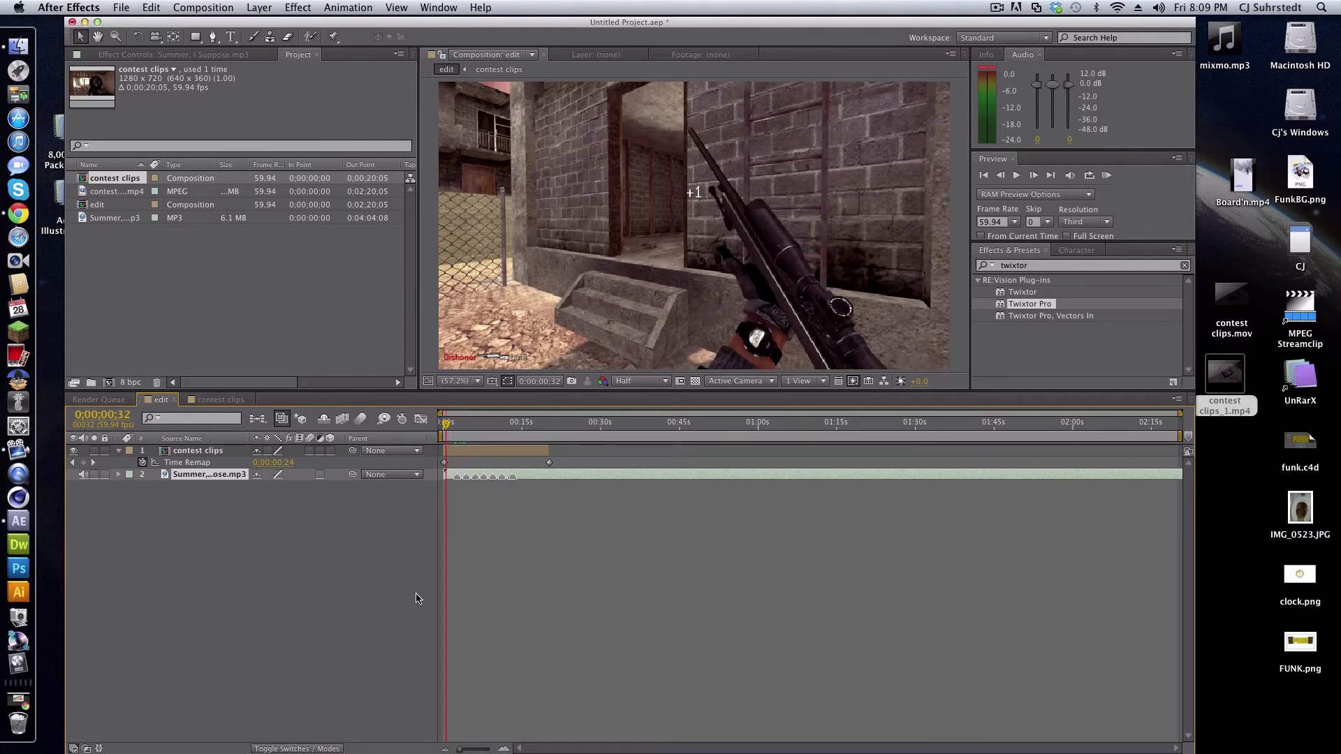
- Add Time Remap keyframes to the contest clips layer at the kill shots at 0;00;01;32, 0;00;02;28, 0;00;03;41 and 0;00;04;34
{"action": "left_click_drag", "start_coordinate": [456, 751], "coordinate": [472, 749]}
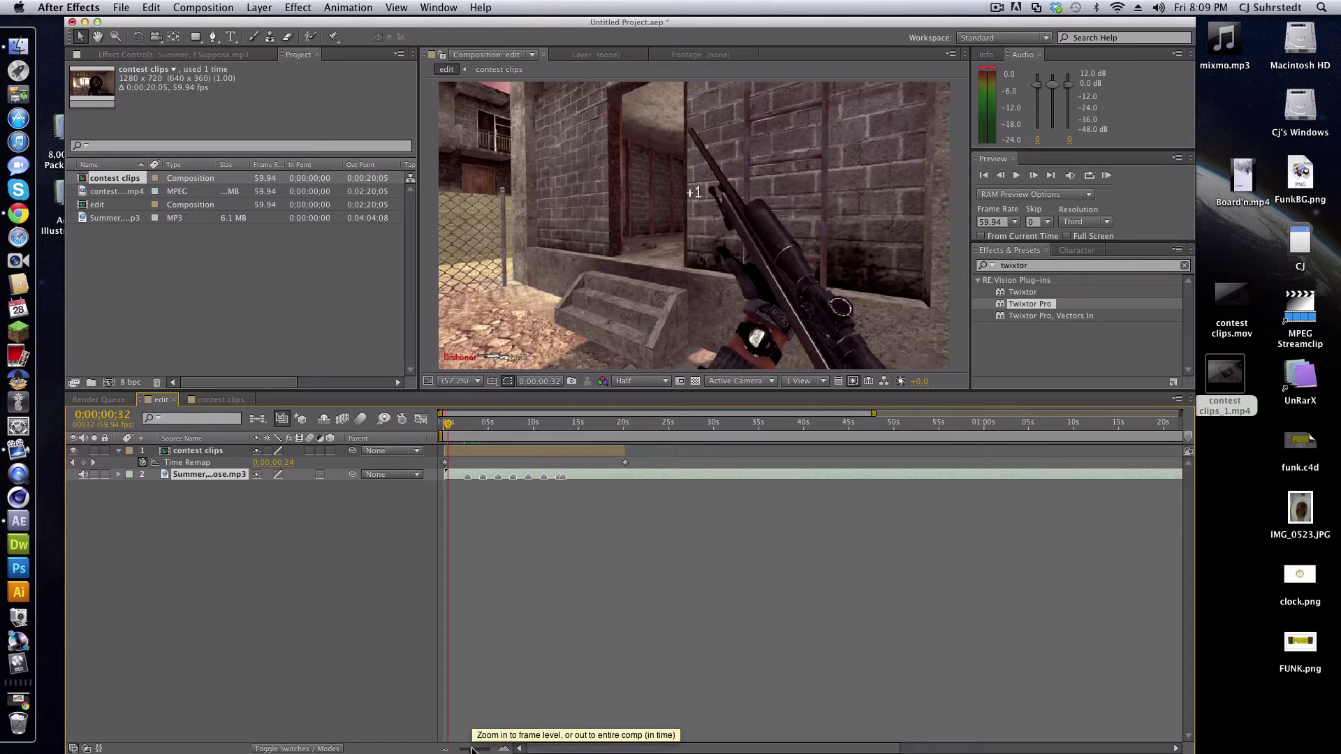
{"action": "left_click_drag", "start_coordinate": [474, 749], "coordinate": [481, 750]}
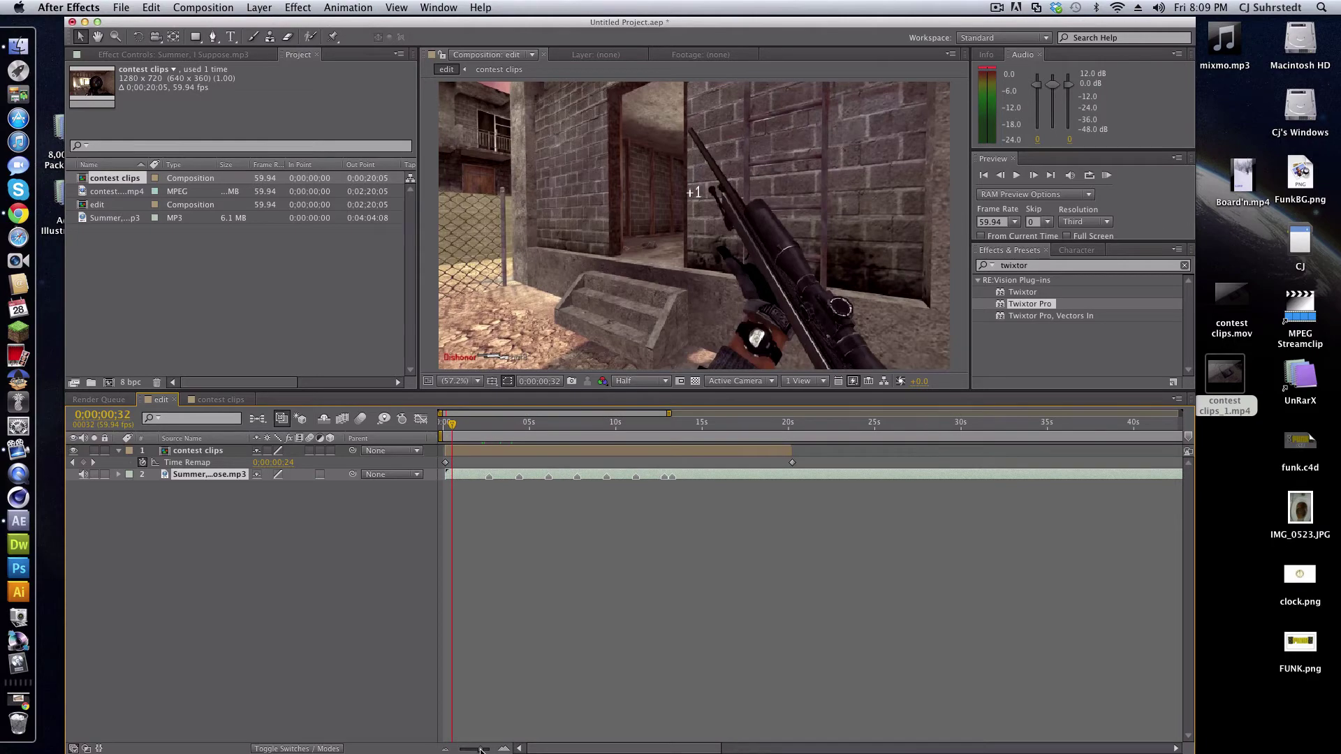
{"action": "left_click", "coordinate": [472, 454]}
{"action": "left_click_drag", "start_coordinate": [452, 423], "coordinate": [469, 424]}
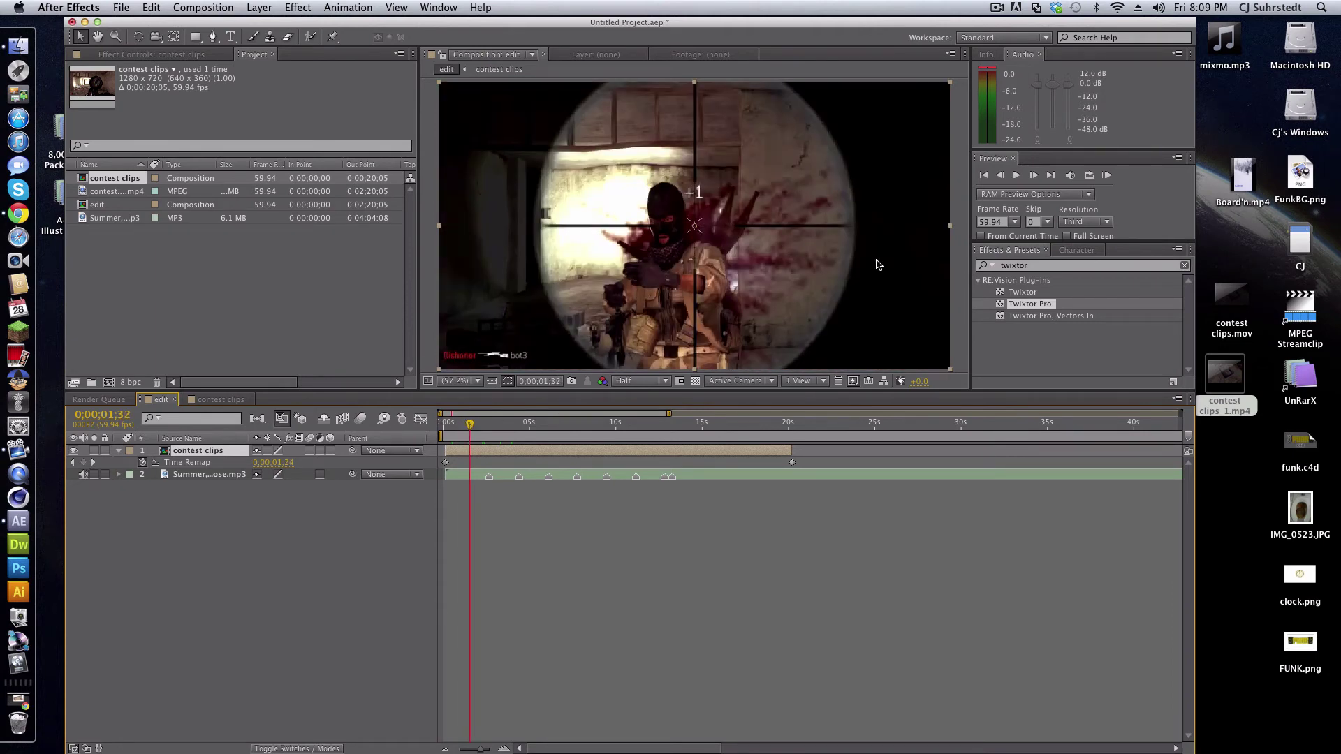
{"action": "left_click", "coordinate": [87, 463]}
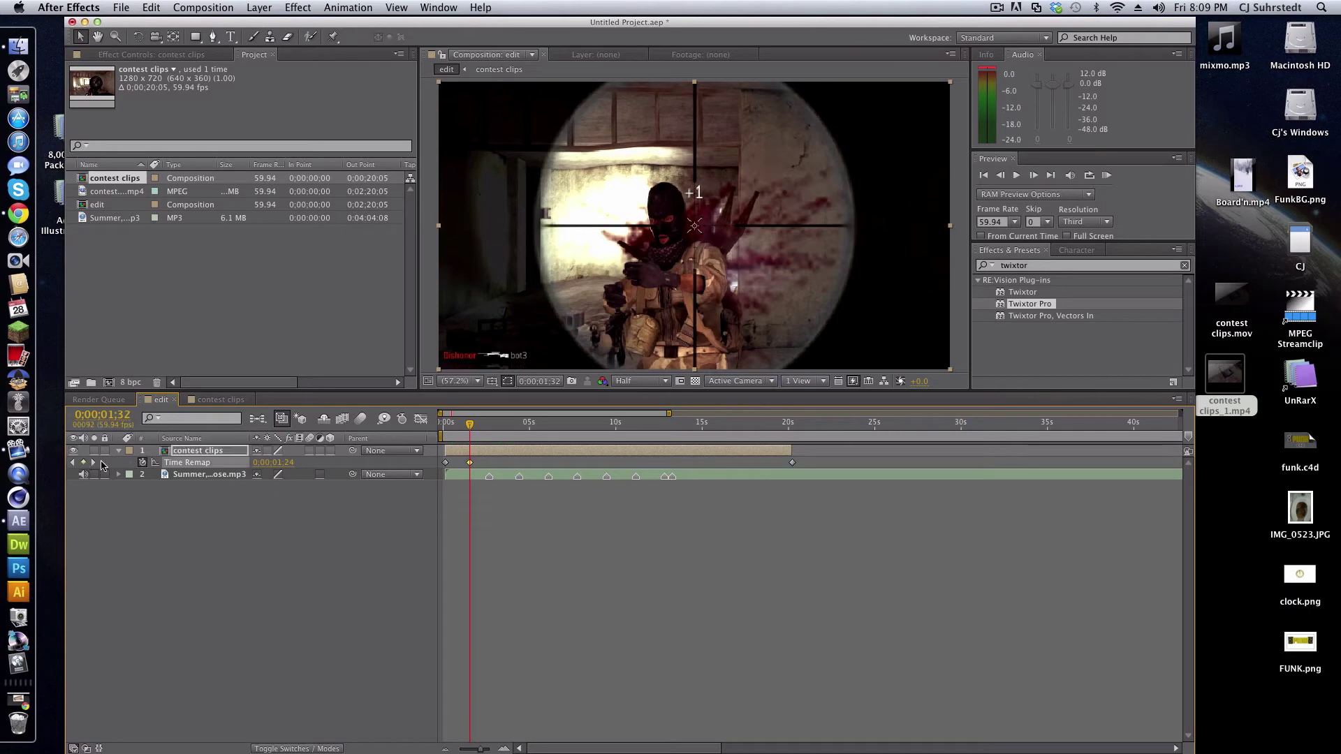
{"action": "left_click_drag", "start_coordinate": [470, 424], "coordinate": [487, 422]}
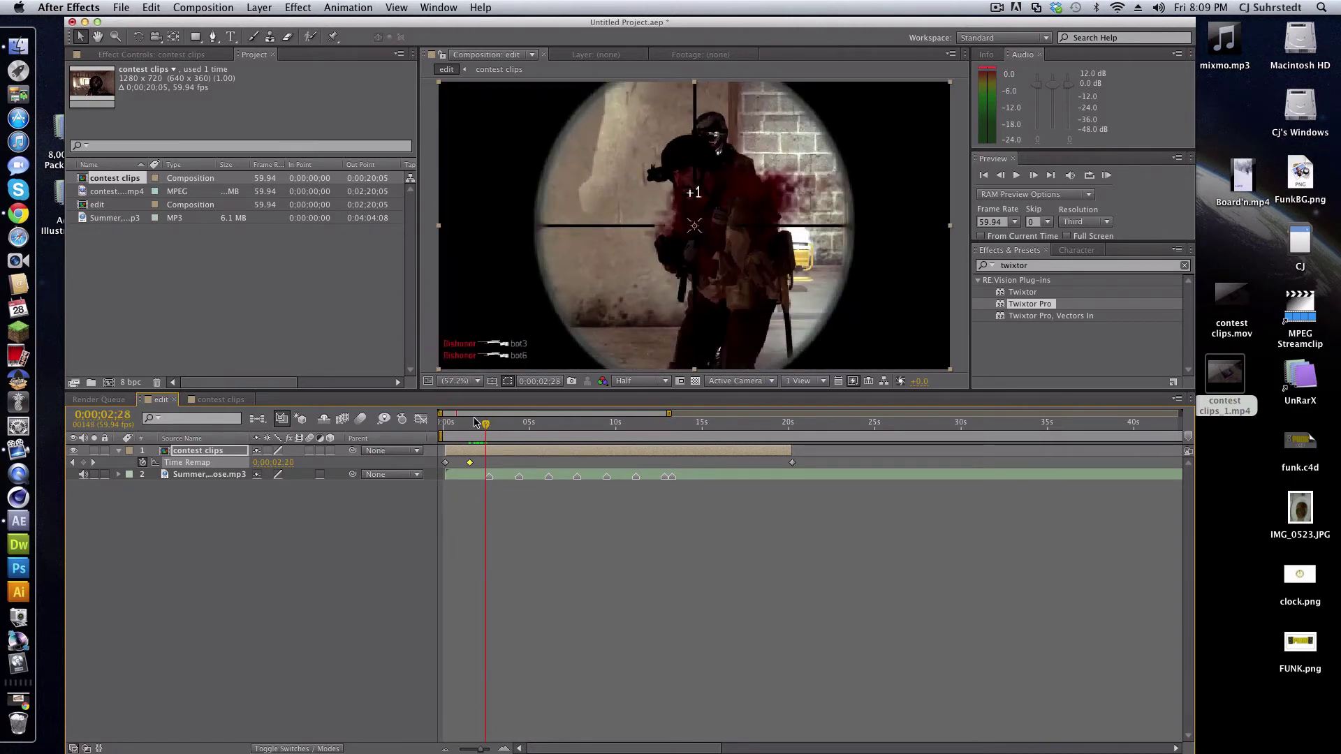
{"action": "left_click", "coordinate": [84, 463]}
{"action": "left_click_drag", "start_coordinate": [487, 424], "coordinate": [508, 423]}
{"action": "left_click", "coordinate": [84, 462]}
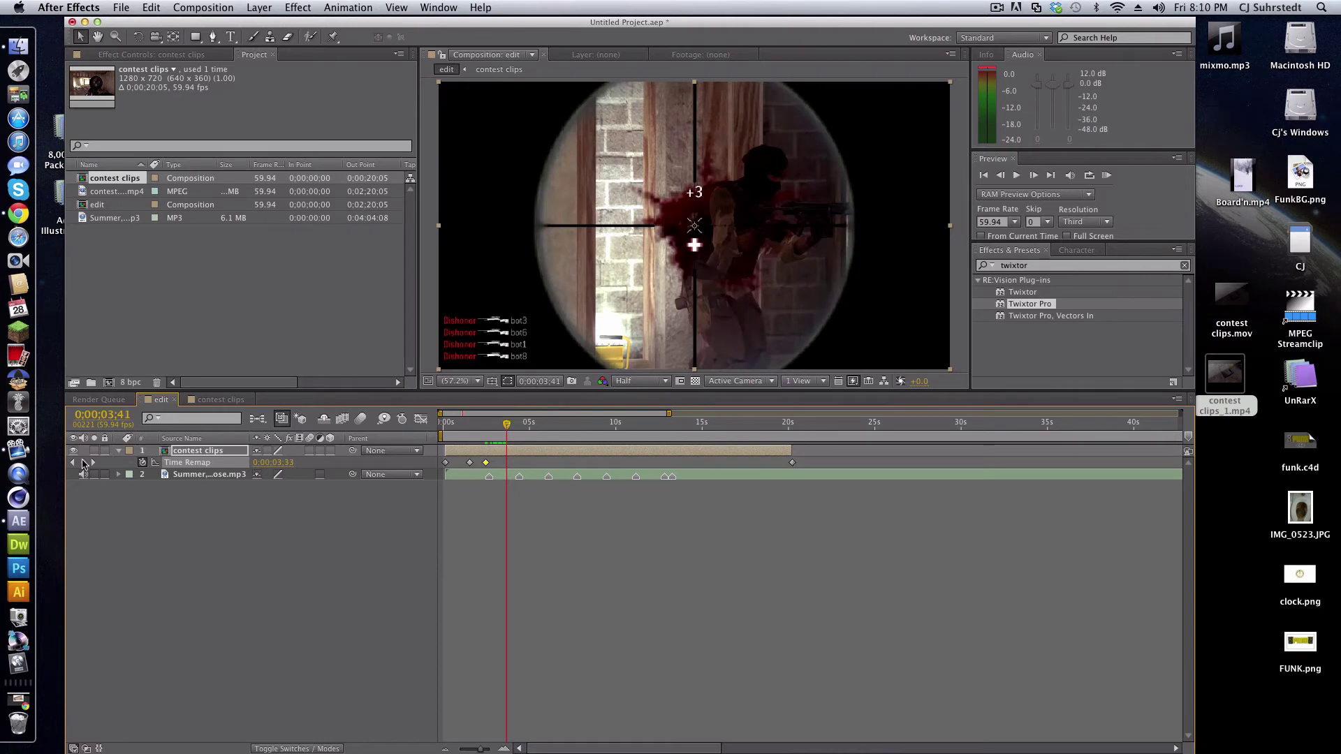
{"action": "left_click_drag", "start_coordinate": [507, 424], "coordinate": [524, 424]}
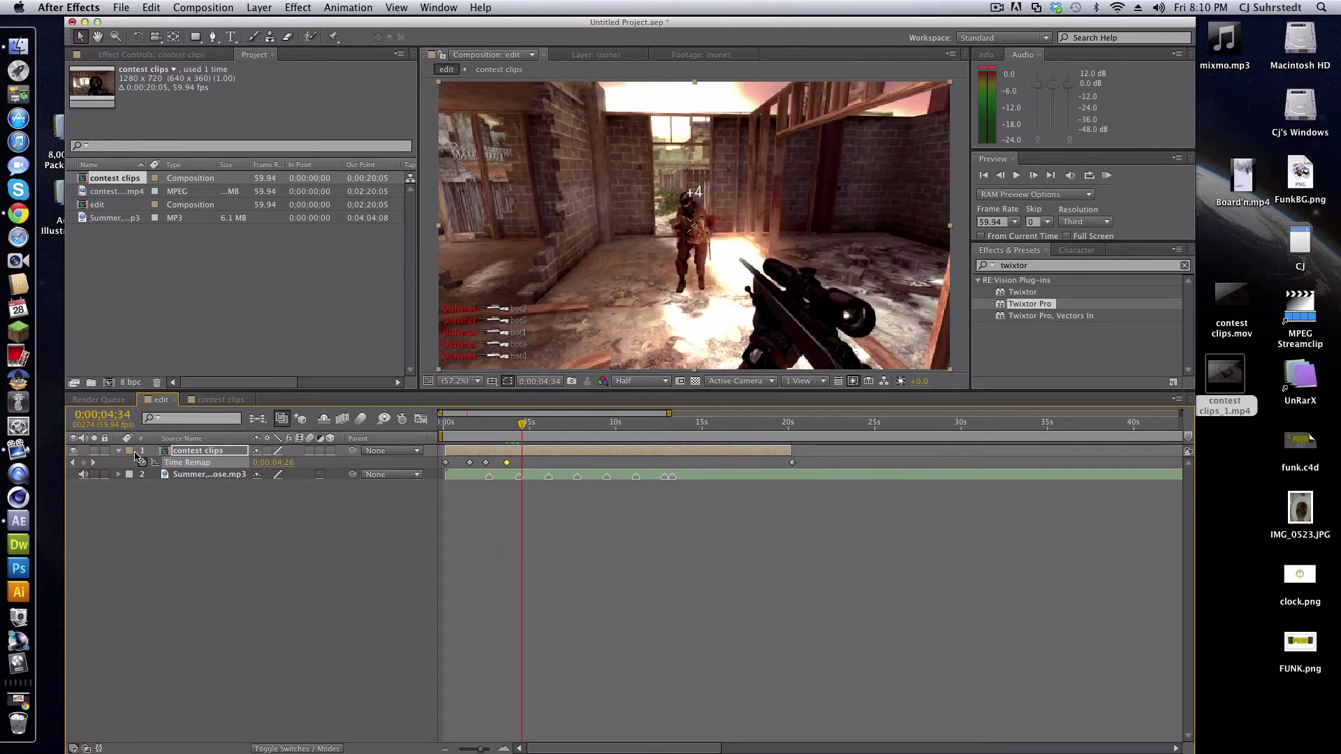
{"action": "left_click", "coordinate": [84, 462]}
- Move the first three kill-shot keyframes, each with all following ones, onto the song's beat markers at 0;00;02;40, 0;00;04;27 and 0;00;06;04
{"action": "left_click_drag", "start_coordinate": [524, 426], "coordinate": [768, 478]}
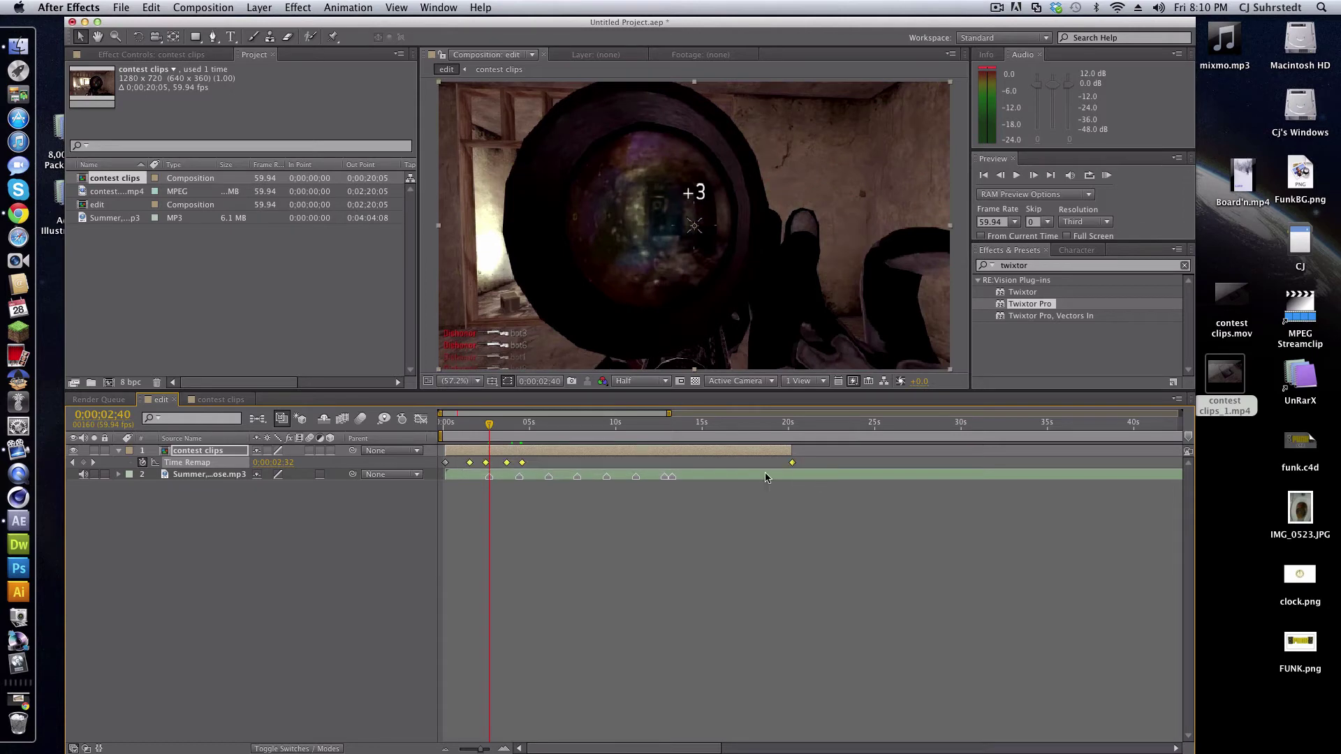
{"action": "left_click_drag", "start_coordinate": [471, 463], "coordinate": [597, 483]}
{"action": "left_click", "coordinate": [521, 423]}
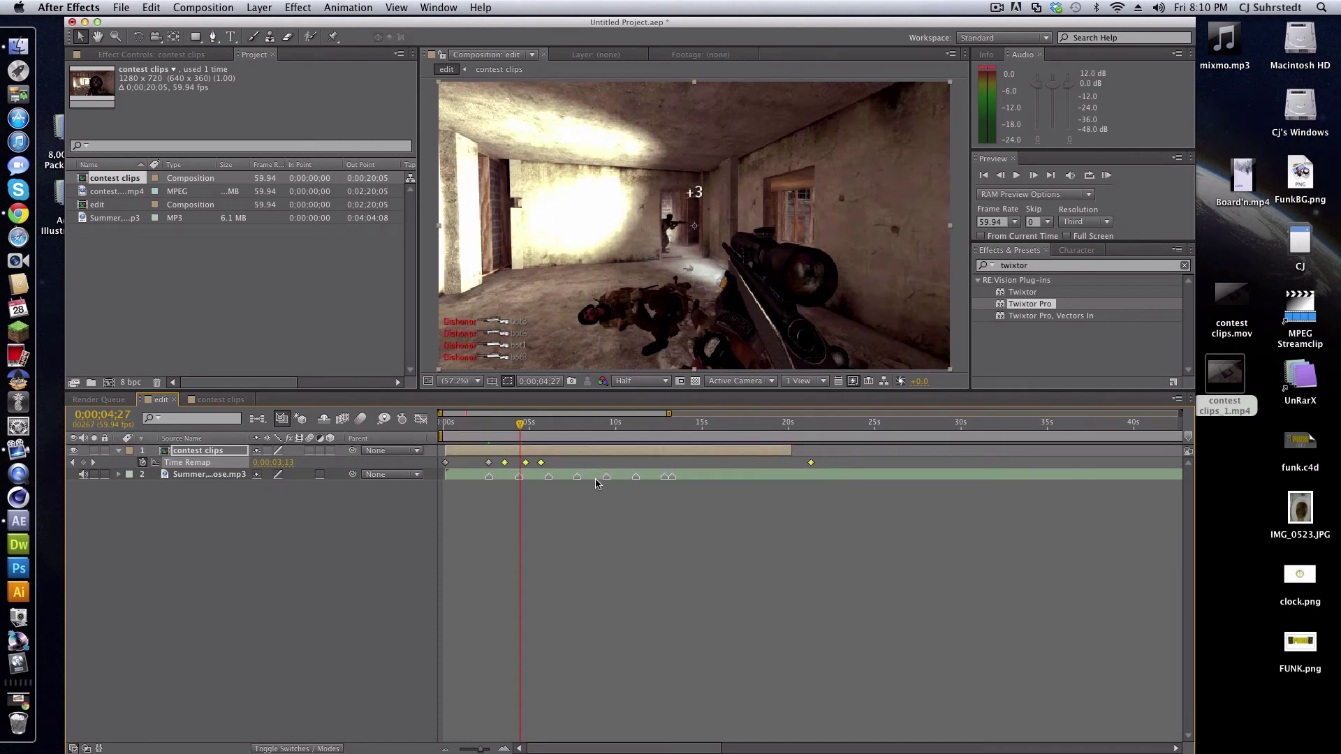
{"action": "left_click_drag", "start_coordinate": [505, 463], "coordinate": [852, 464]}
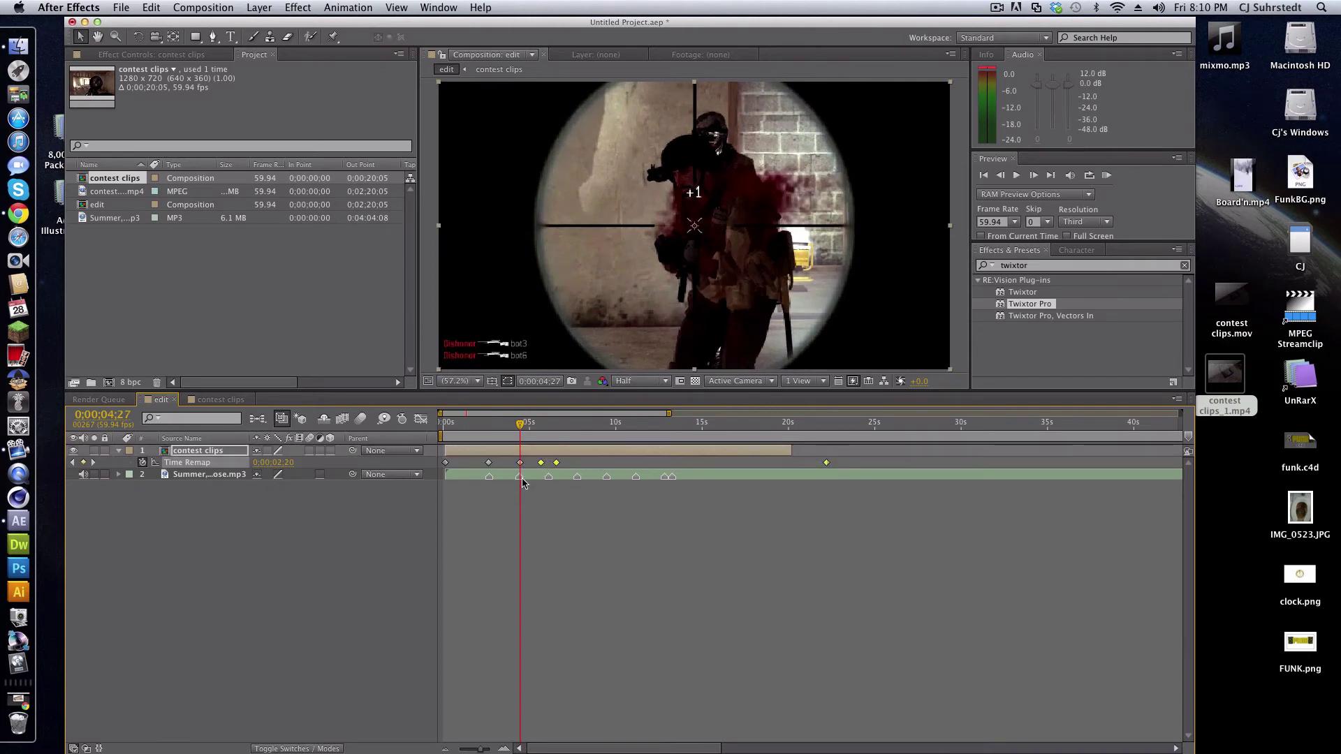
{"action": "left_click", "coordinate": [548, 424]}
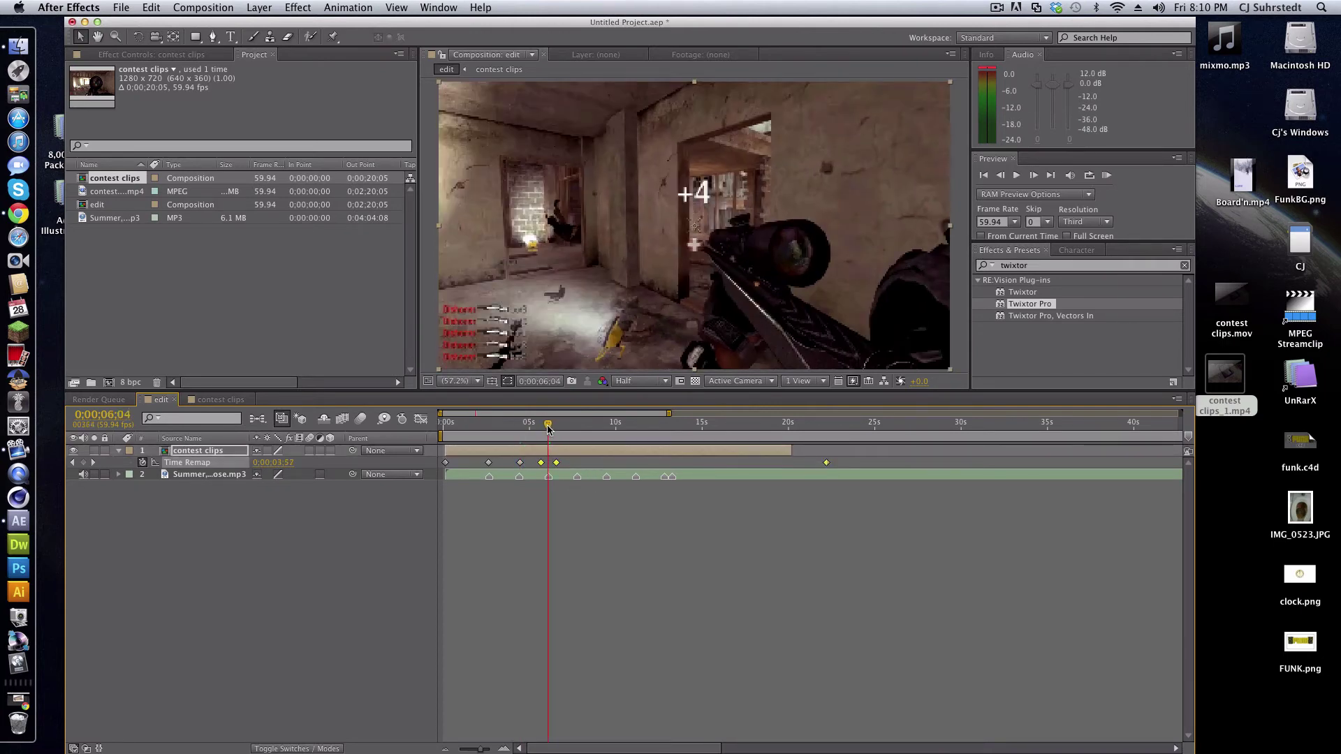
{"action": "left_click_drag", "start_coordinate": [533, 457], "coordinate": [850, 475]}
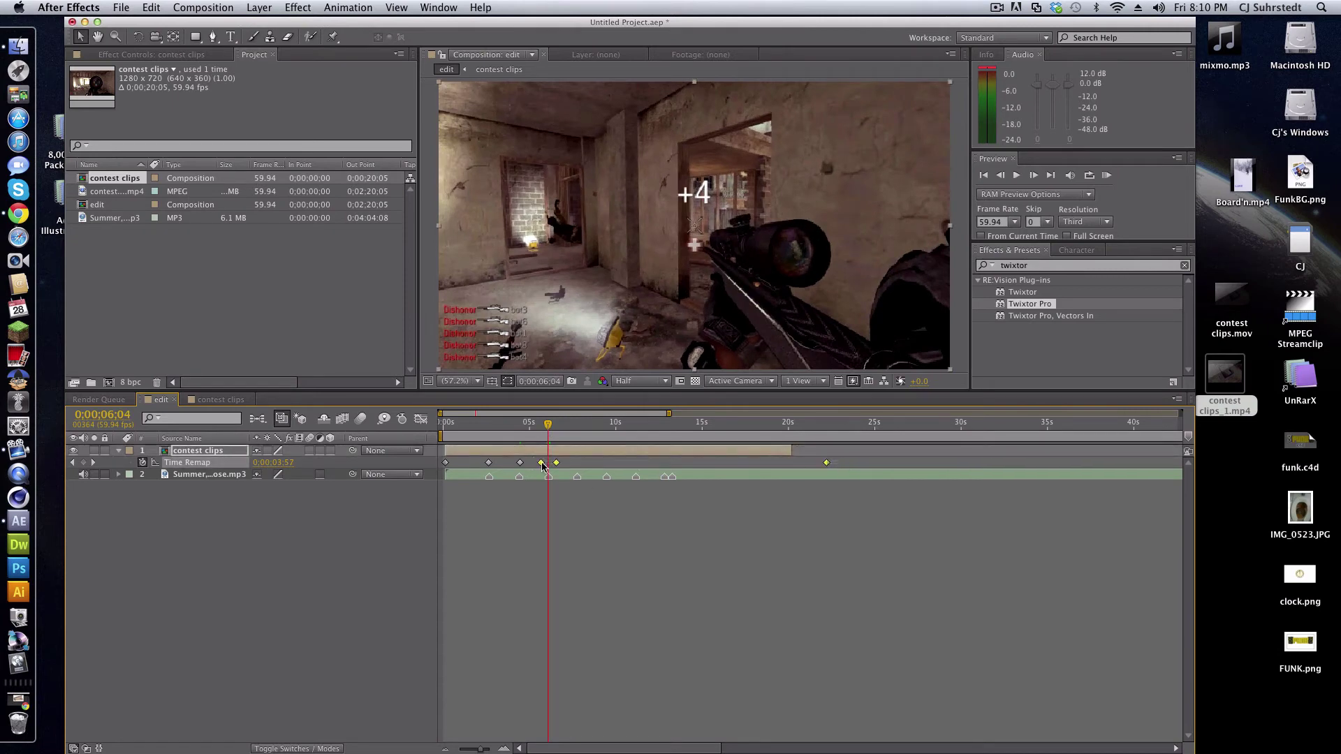
{"action": "left_click_drag", "start_coordinate": [543, 466], "coordinate": [550, 465]}
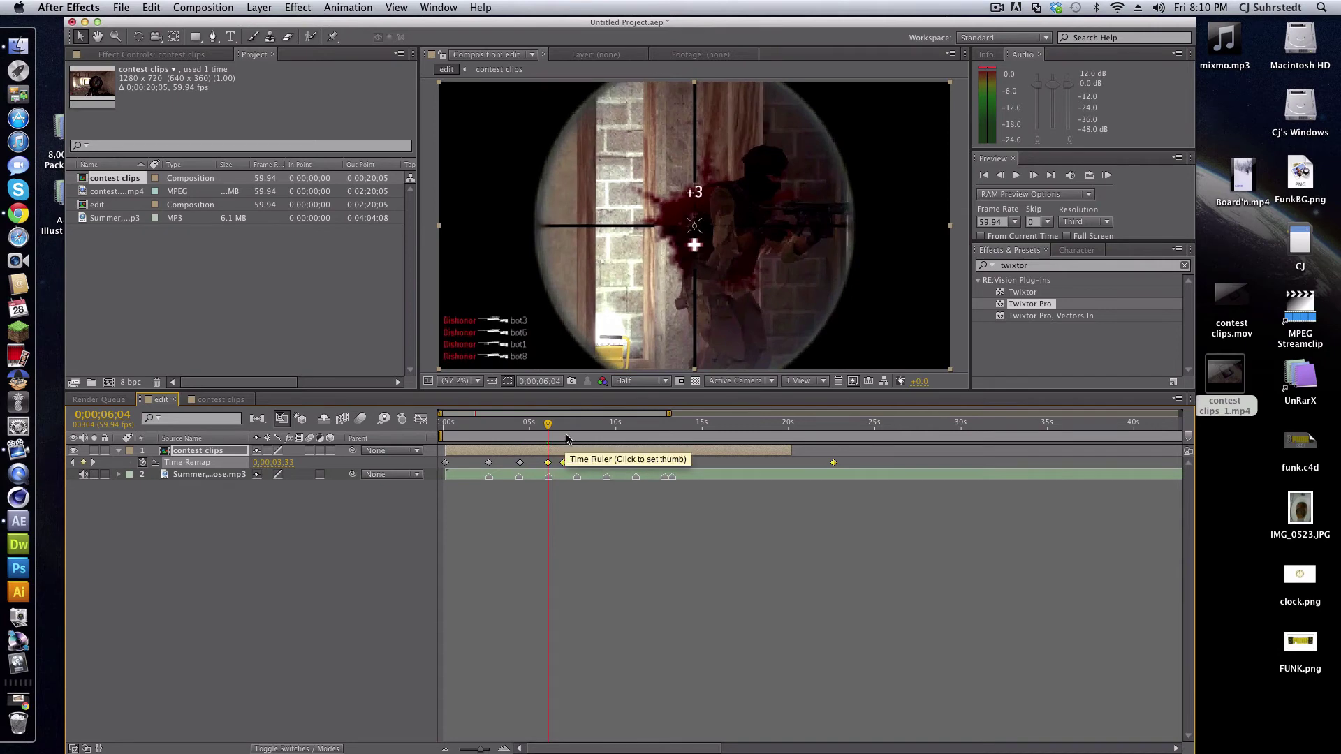
- Move the fourth kill-shot Time Remap keyframe onto the beat marker at 0;00;07;46 and play a RAM preview of the sync
{"action": "left_click", "coordinate": [577, 427]}
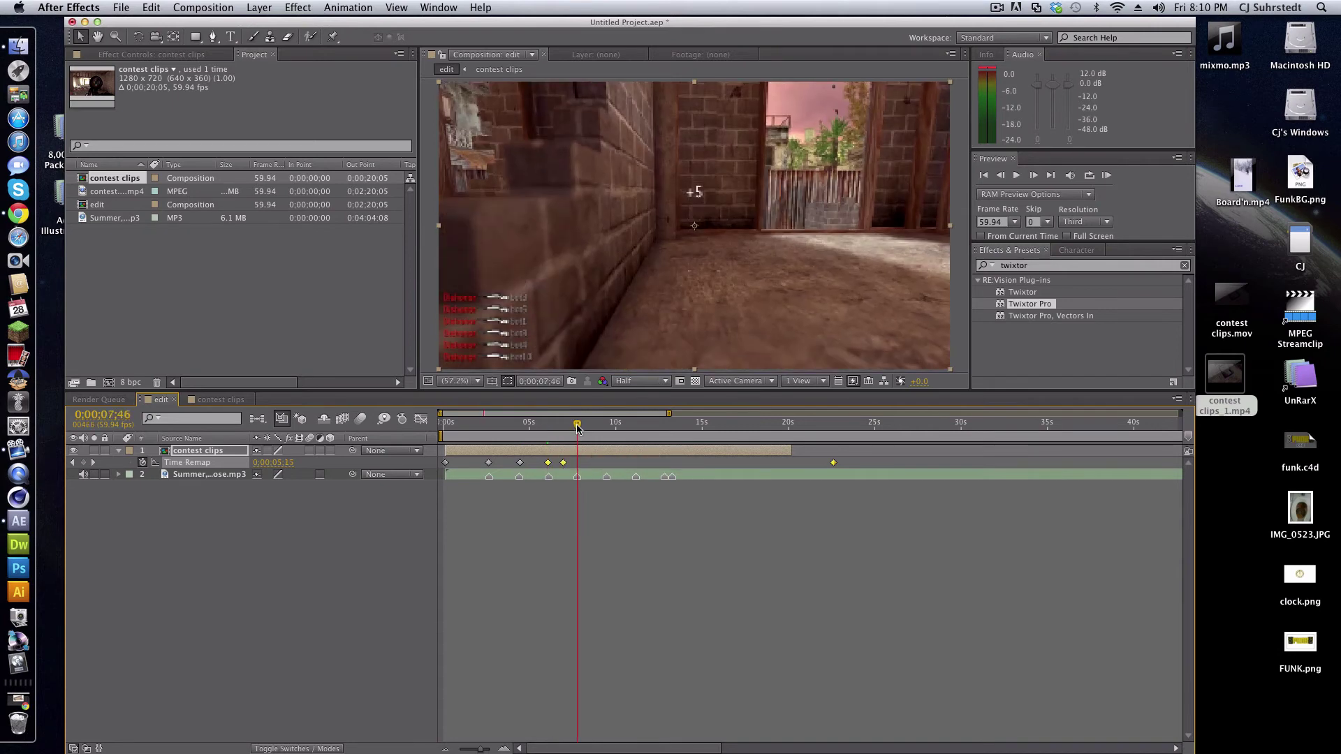
{"action": "left_click_drag", "start_coordinate": [557, 463], "coordinate": [758, 458]}
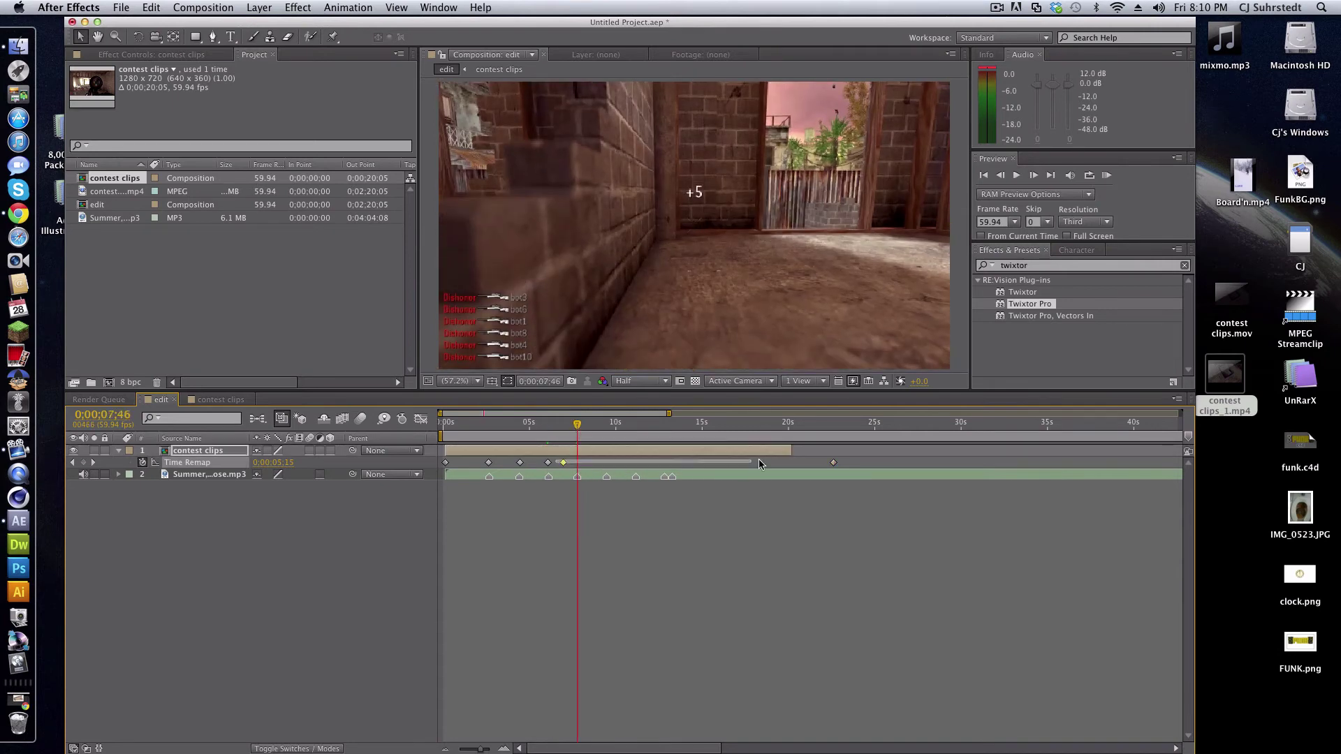
{"action": "left_click_drag", "start_coordinate": [563, 462], "coordinate": [578, 465]}
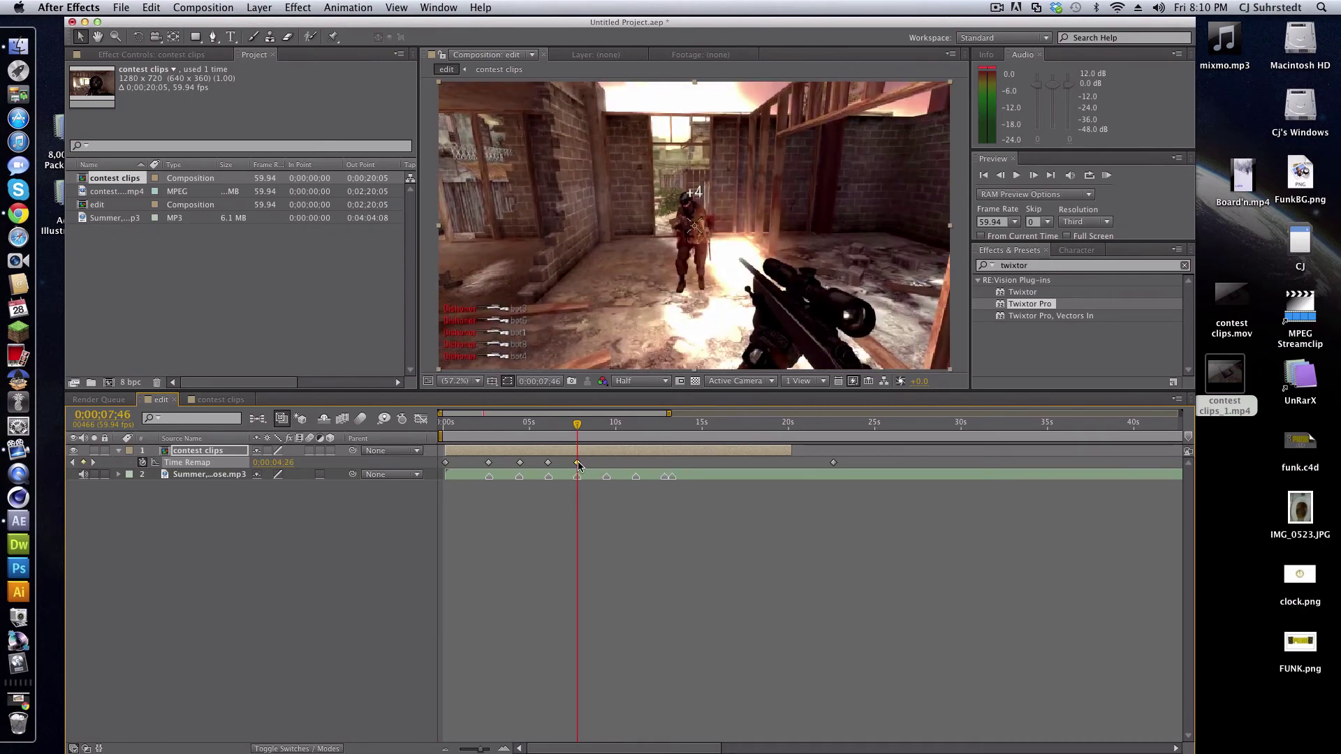
{"action": "key", "text": "KP_0"}
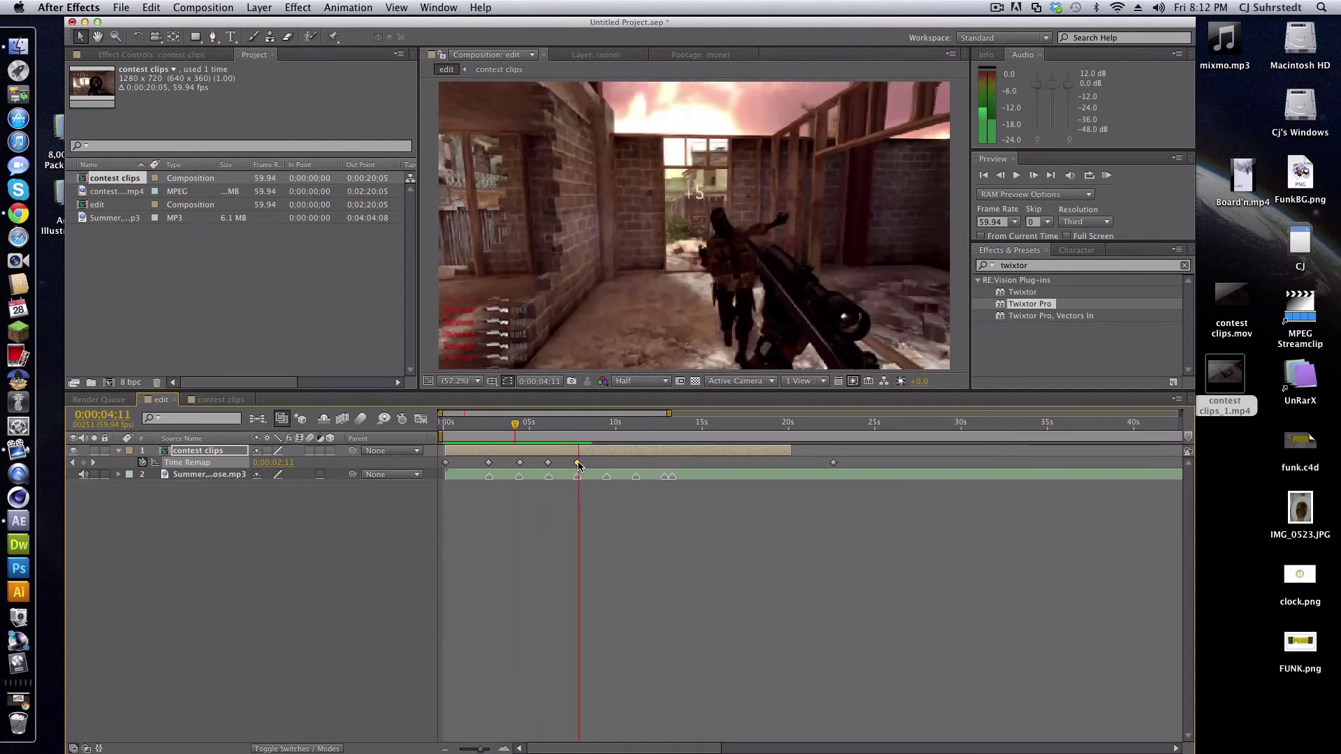
{"action": "key", "text": "space"}
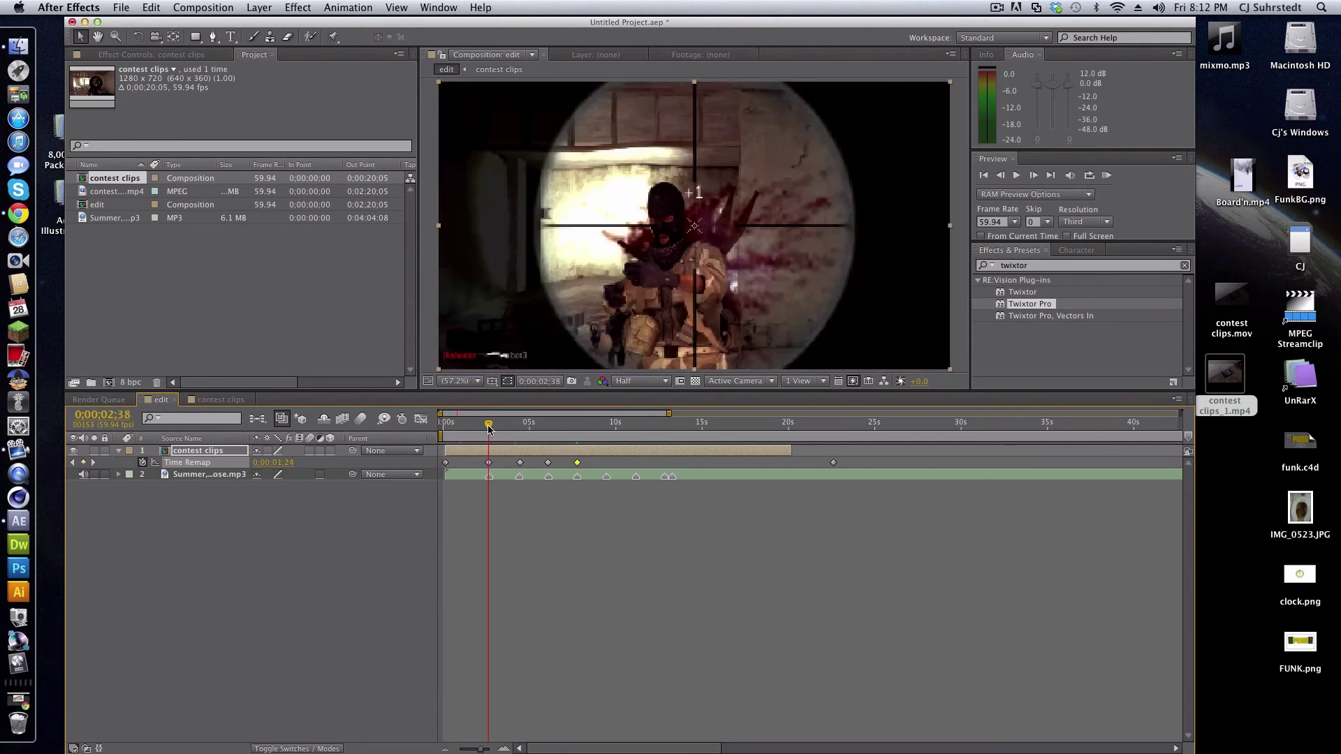
- Add a Time Remap keyframe at 0;00;02;04 before the first kill and shift it earlier to about 1.4 seconds
{"action": "left_click_drag", "start_coordinate": [491, 426], "coordinate": [480, 426]}
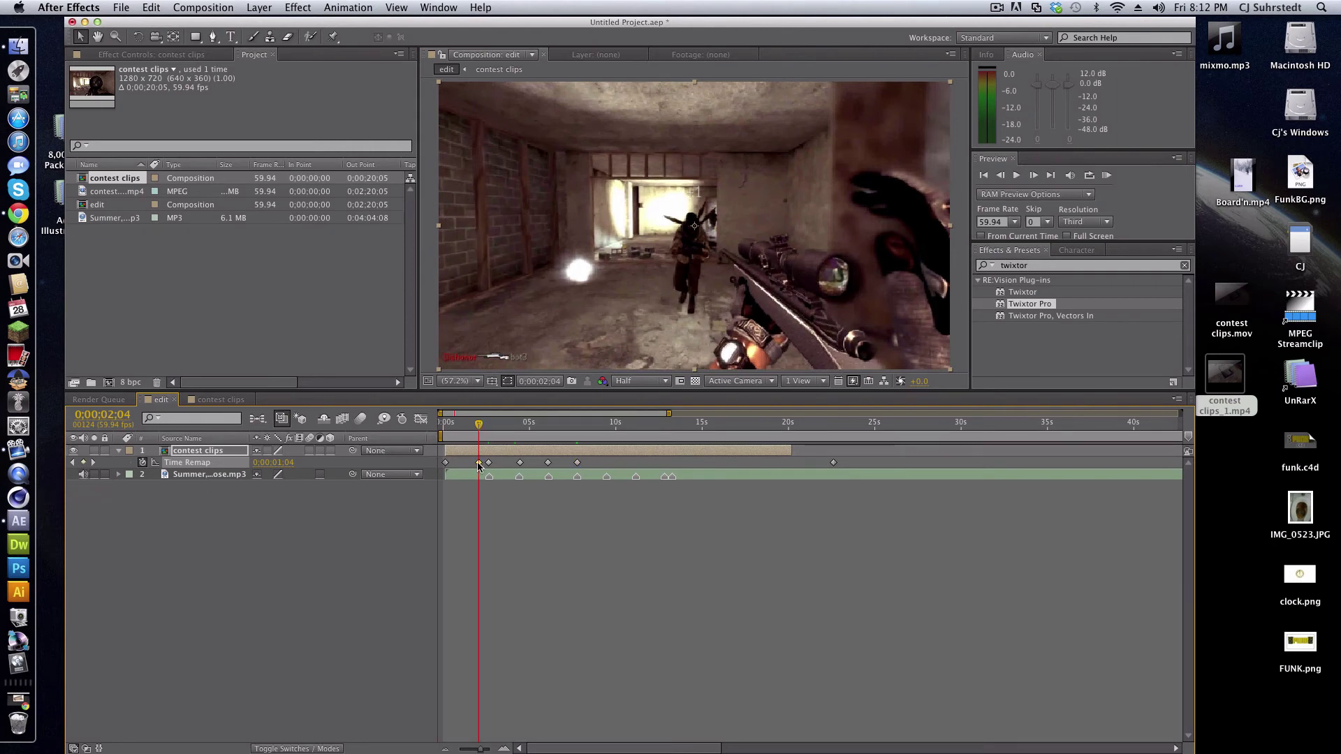
{"action": "left_click_drag", "start_coordinate": [478, 463], "coordinate": [523, 421]}
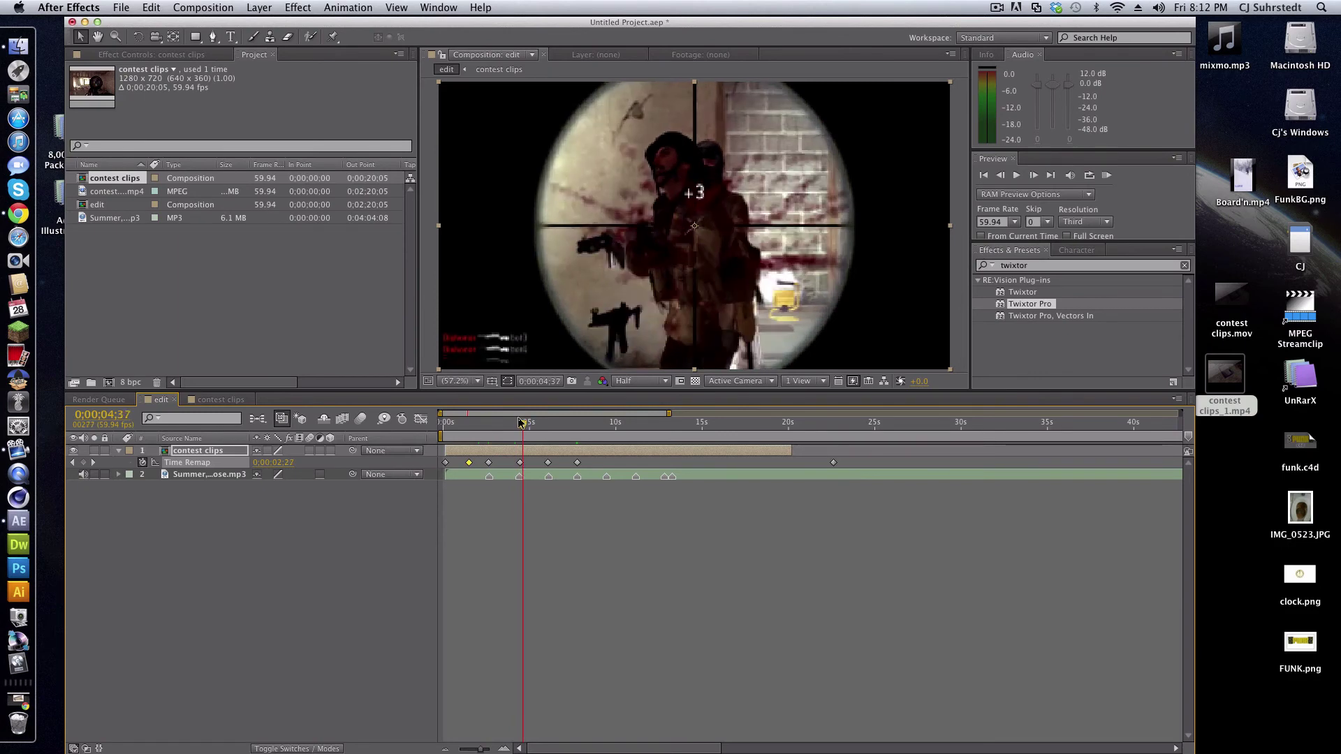
- Add Time Remap keyframes at 0;00;04;40, 0;00;05;03 and 0;00;06;23, shifting the middle one later to about 5.4 seconds
{"action": "left_click", "coordinate": [1035, 176]}
{"action": "left_click", "coordinate": [1035, 176]}
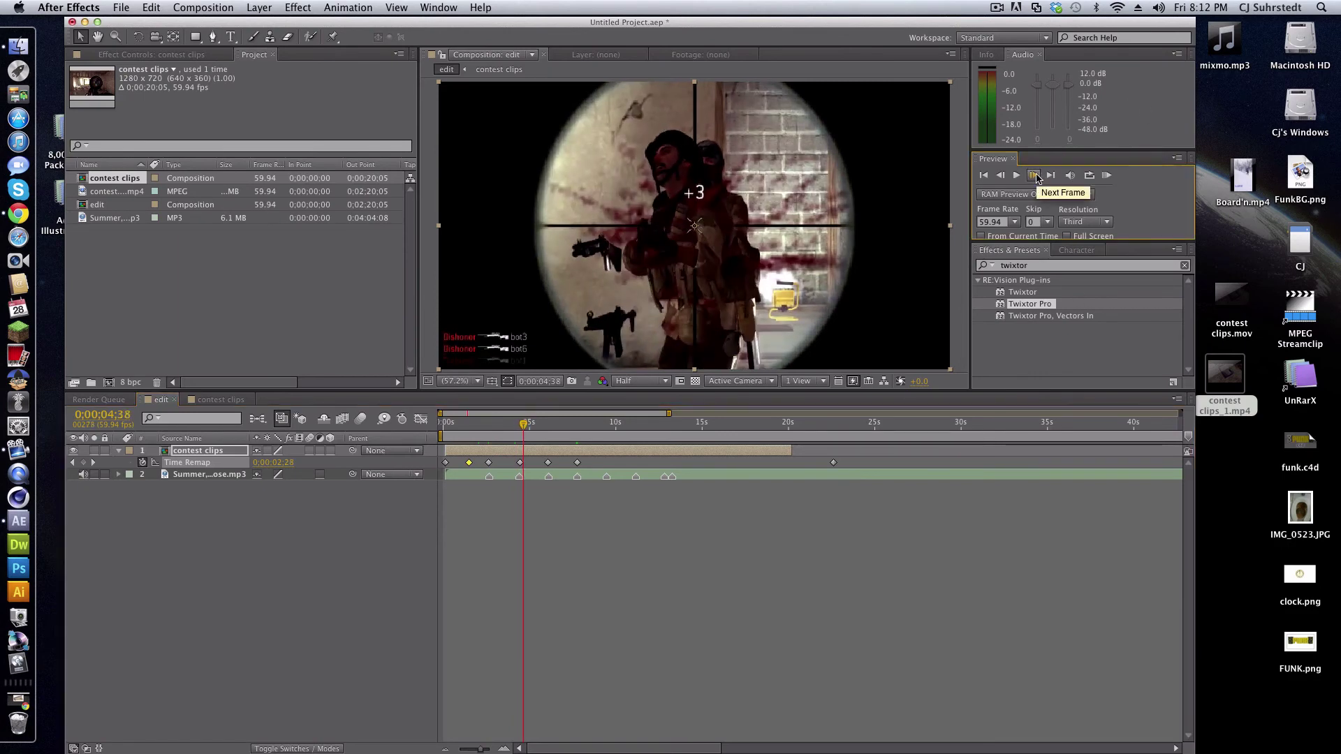
{"action": "left_click", "coordinate": [1035, 176]}
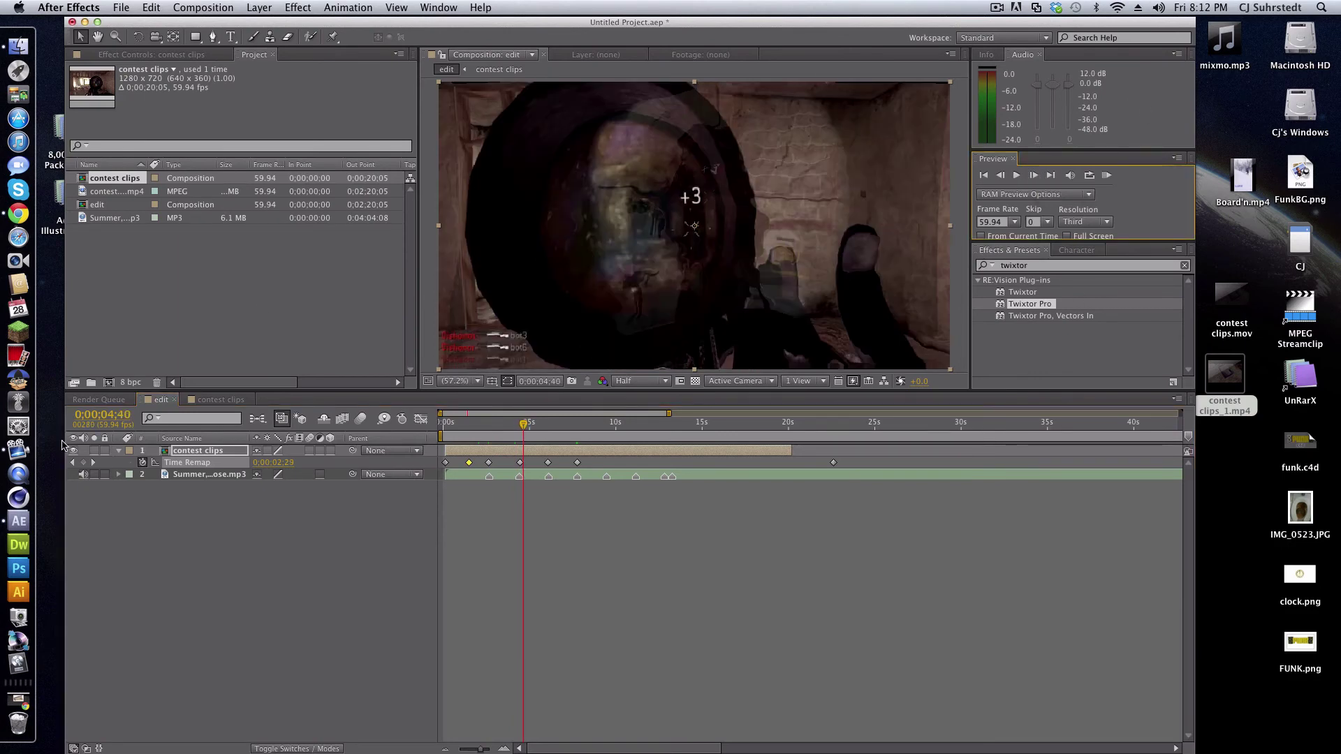
{"action": "left_click", "coordinate": [84, 463]}
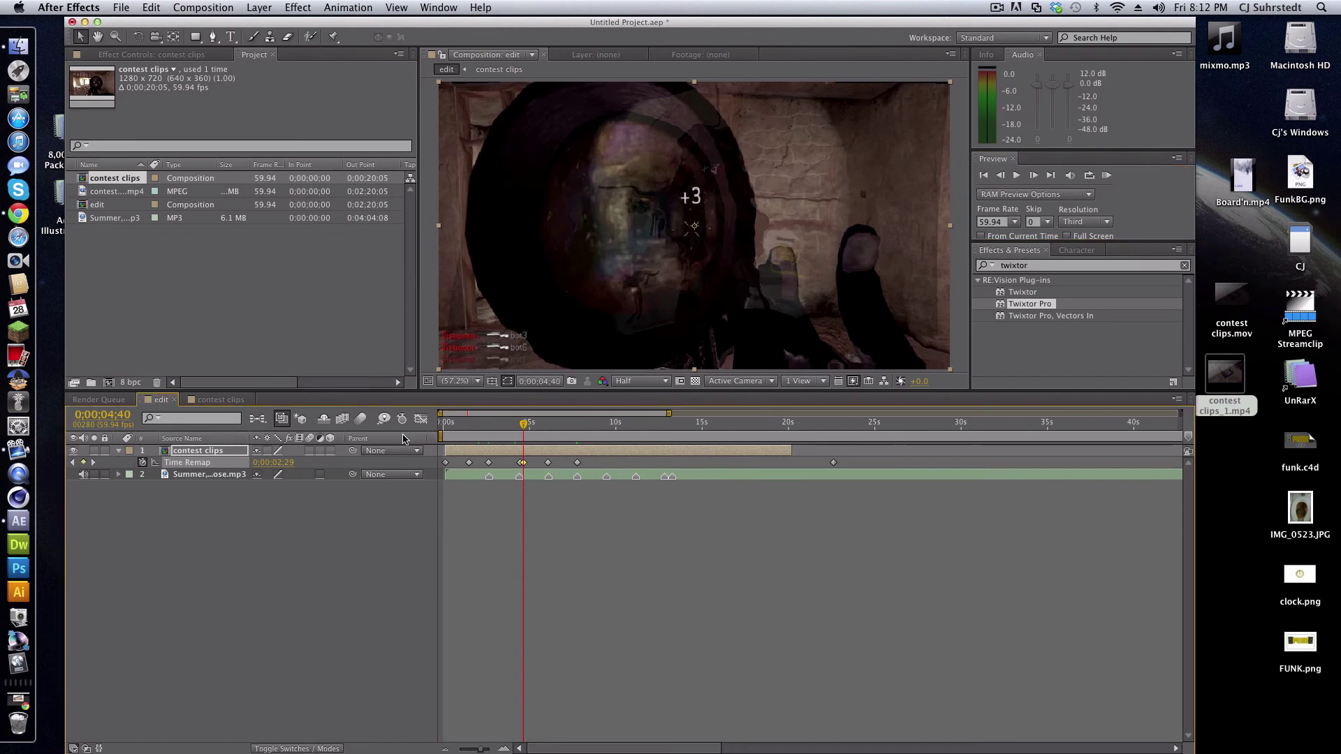
{"action": "left_click_drag", "start_coordinate": [525, 429], "coordinate": [531, 429]}
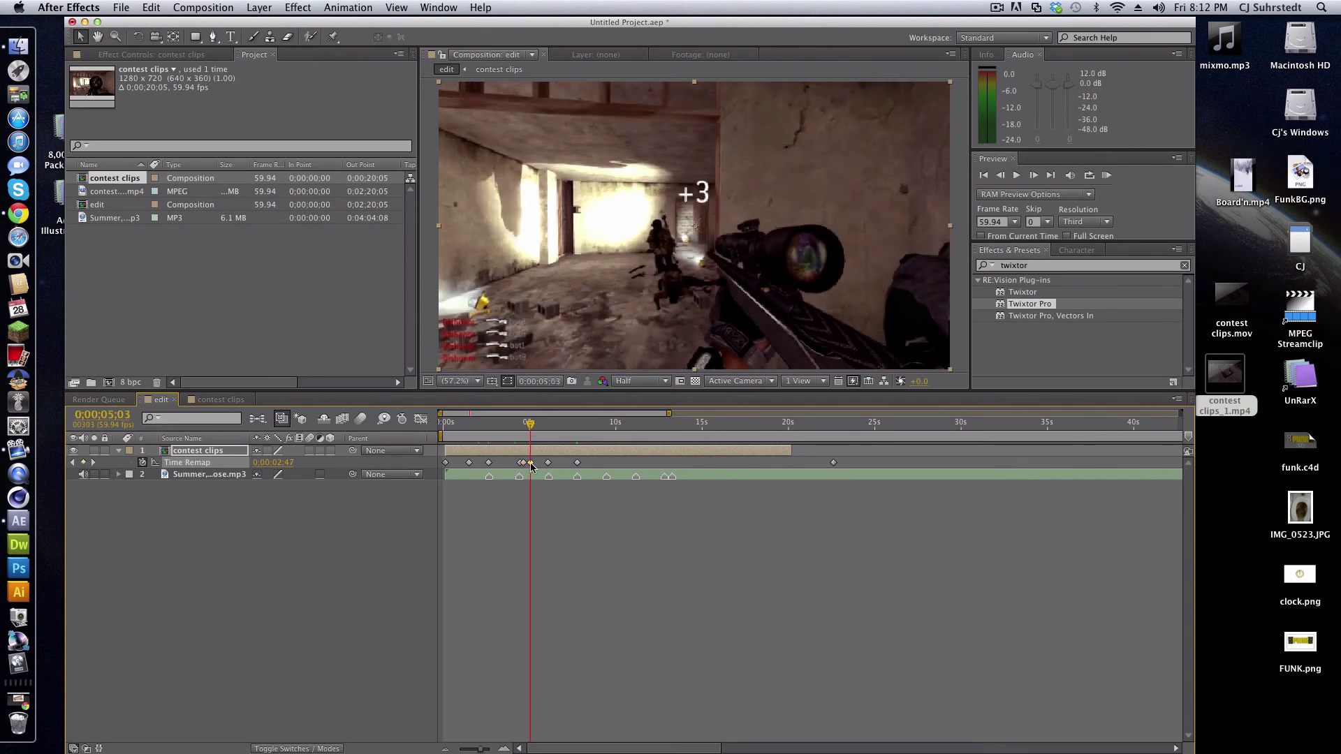
{"action": "left_click_drag", "start_coordinate": [531, 464], "coordinate": [553, 428]}
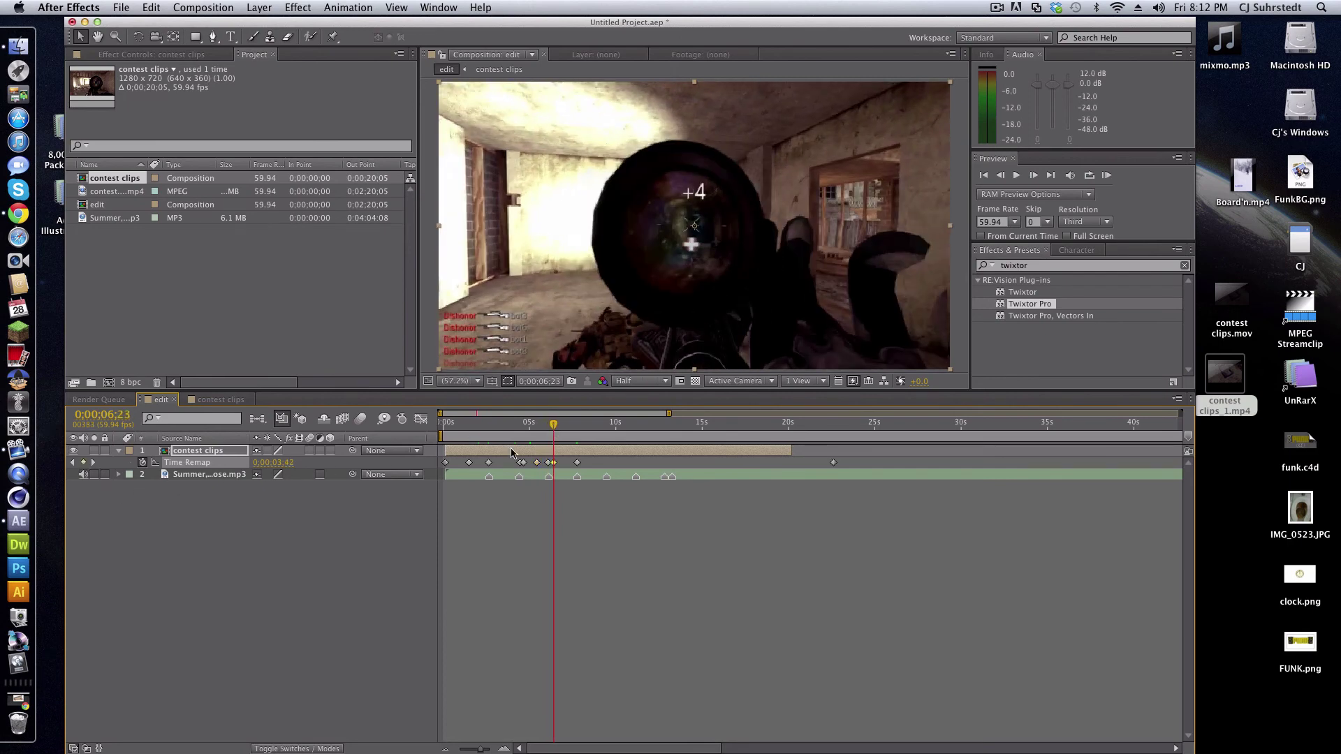
- Add a Time Remap keyframe at 0;00;07;10 and shift it later to just before the fourth kill-shot keyframe
{"action": "left_click_drag", "start_coordinate": [557, 427], "coordinate": [570, 426]}
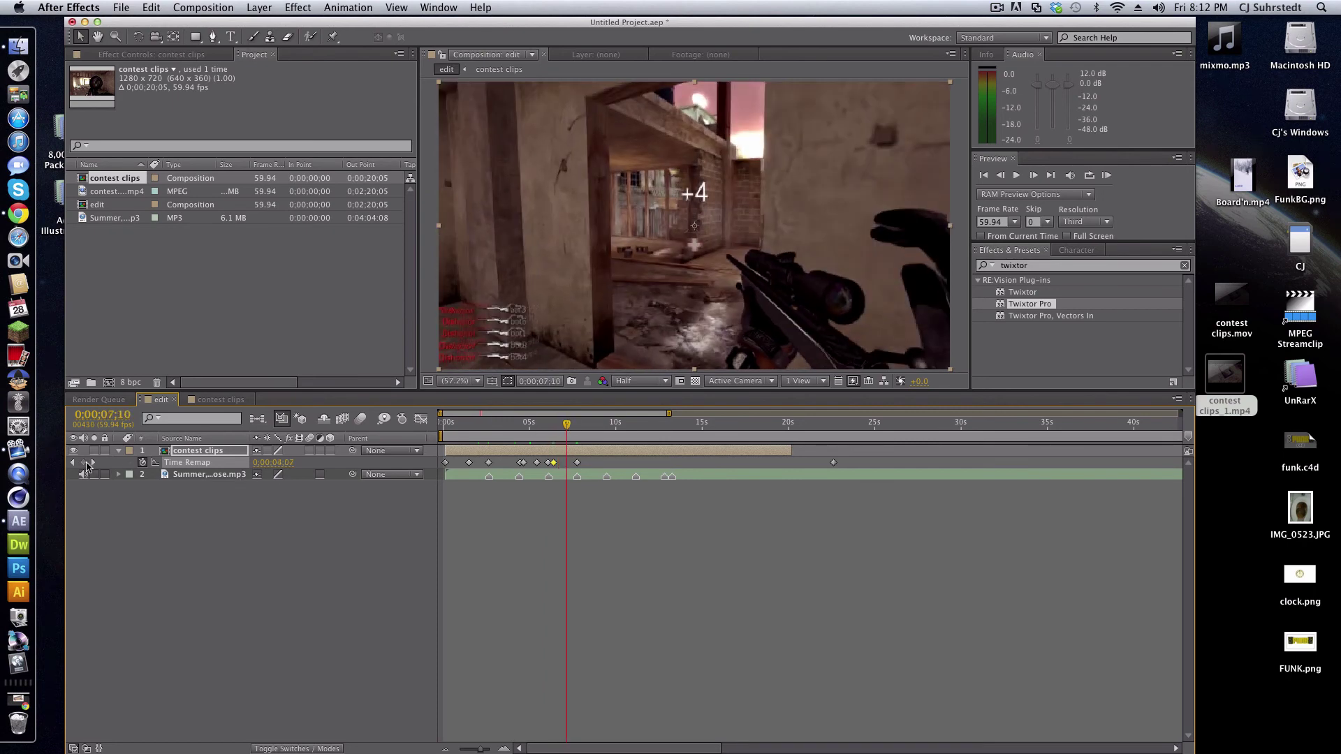
{"action": "left_click_drag", "start_coordinate": [567, 465], "coordinate": [574, 467]}
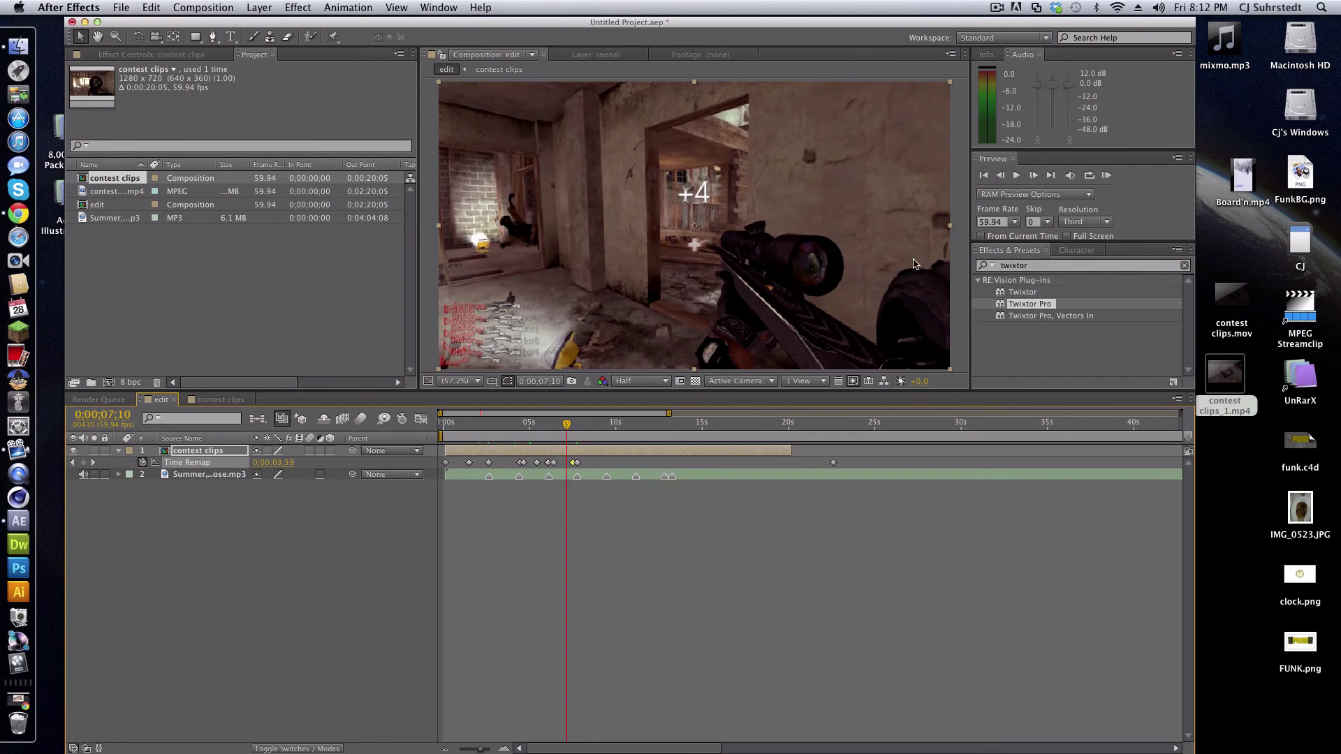
- Set the RAM preview to skip 1 frame, then preview the speed-ramped edit and return to the third kill at 0;00;06;04
{"action": "left_click", "coordinate": [1048, 222]}
{"action": "left_click", "coordinate": [1044, 236]}
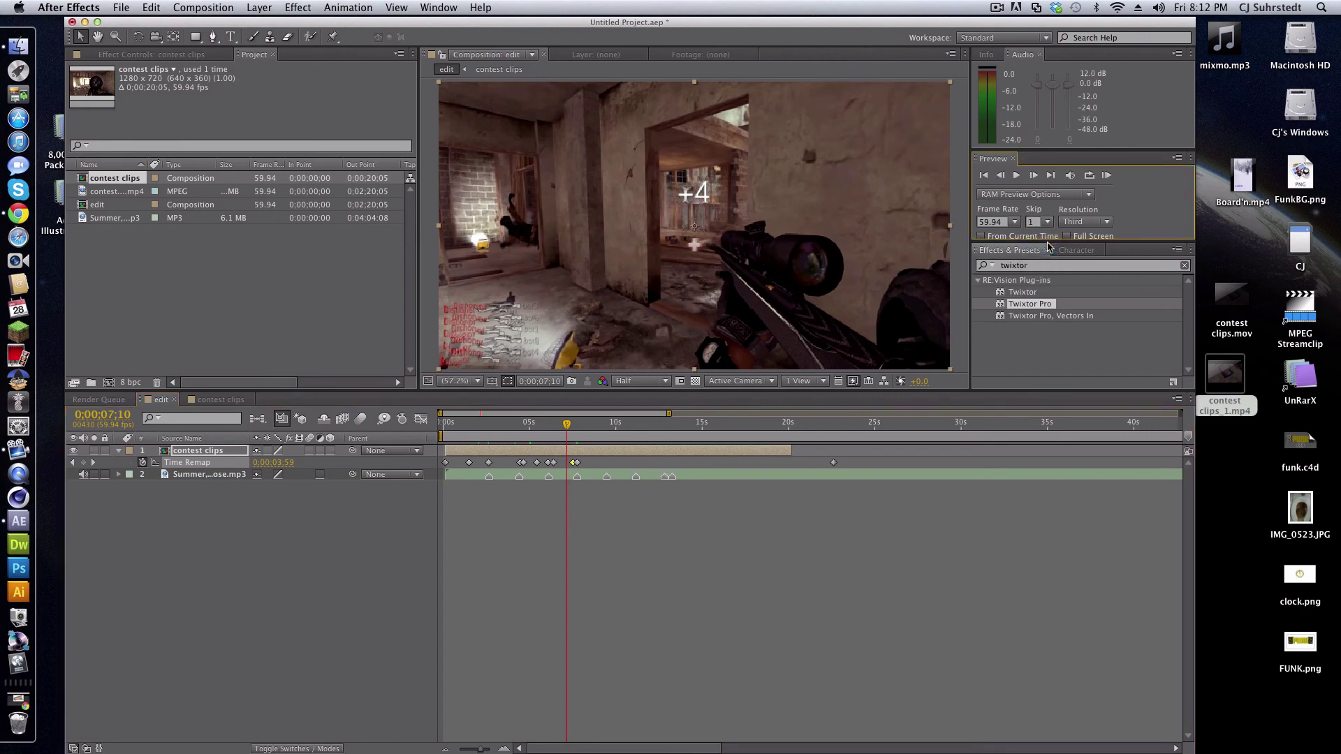
{"action": "key", "text": "KP_0"}
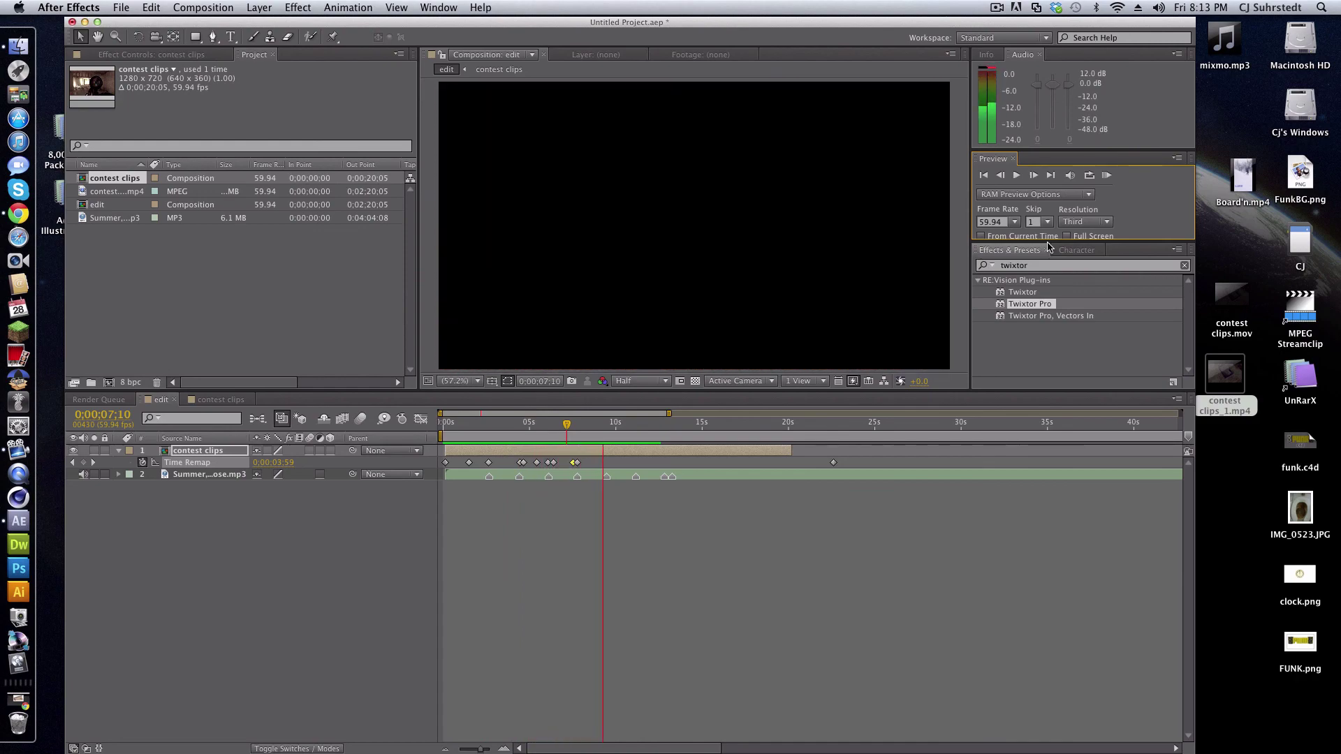
{"action": "key", "text": "space"}
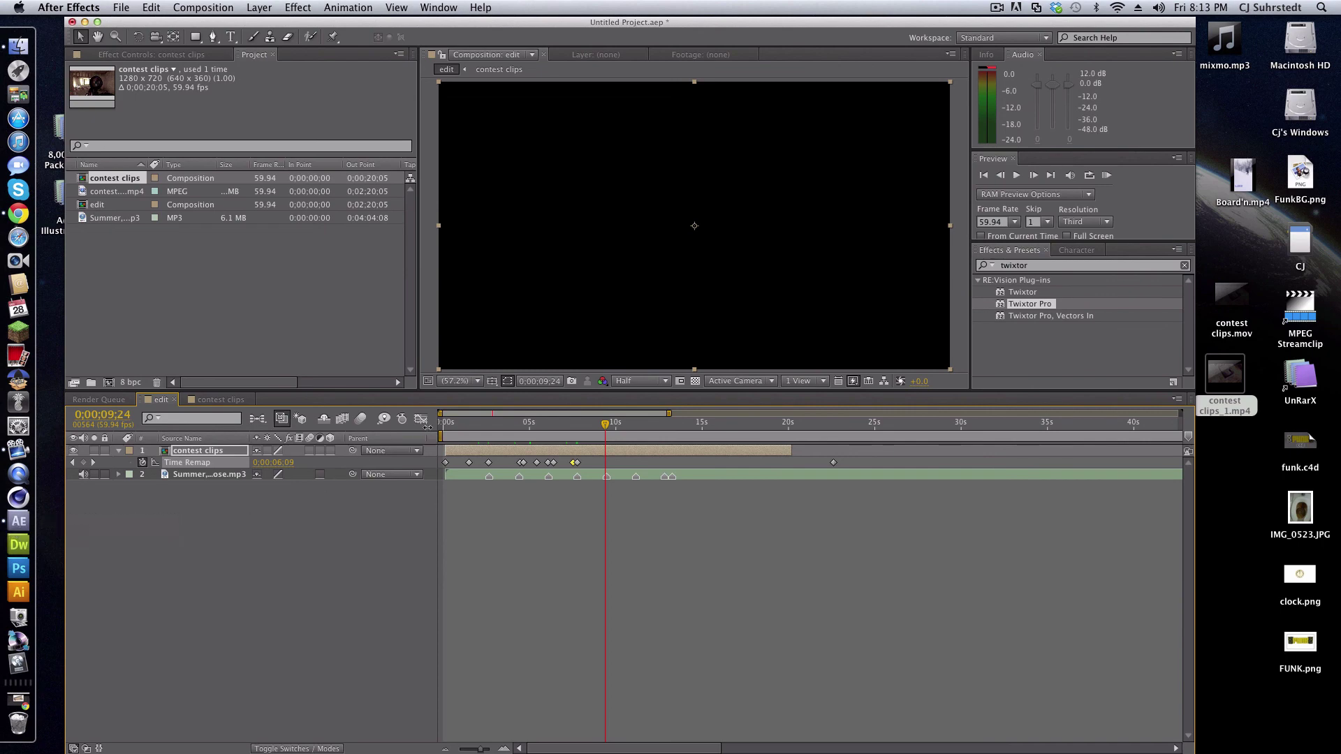
{"action": "left_click_drag", "start_coordinate": [463, 421], "coordinate": [549, 428]}
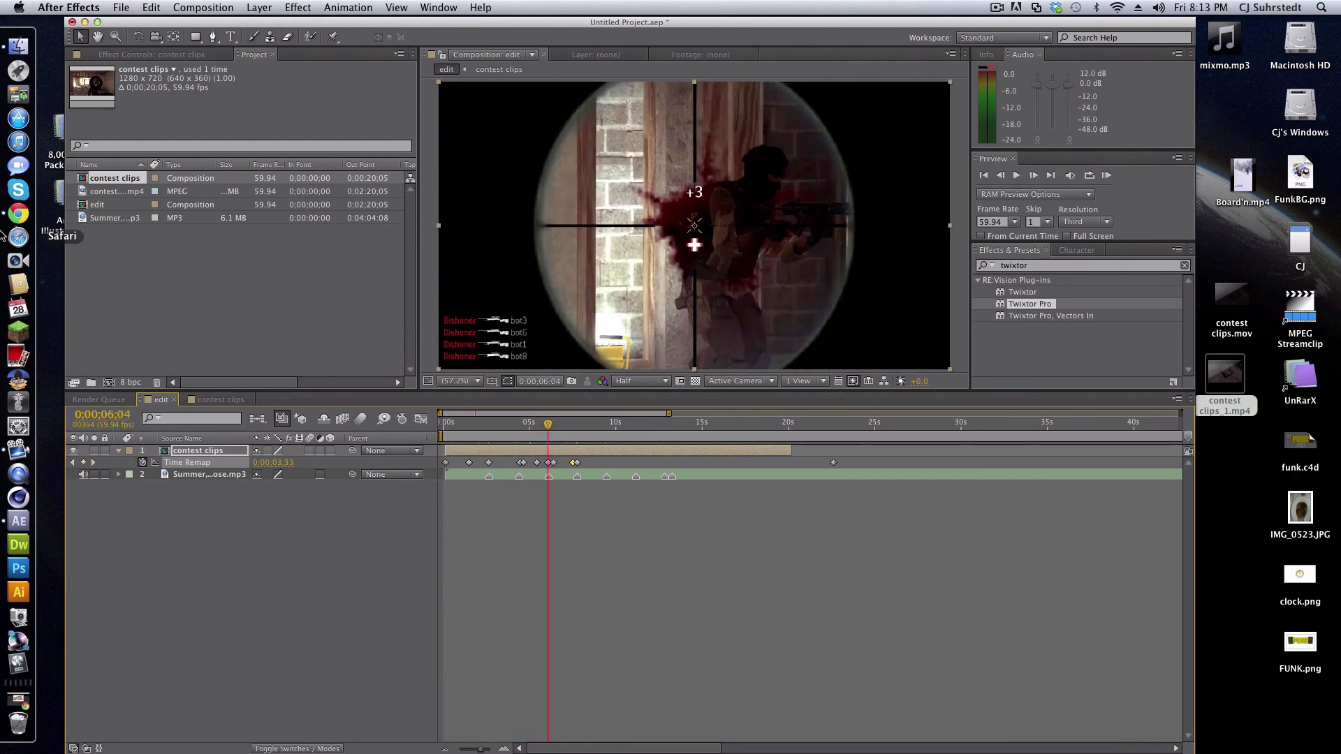